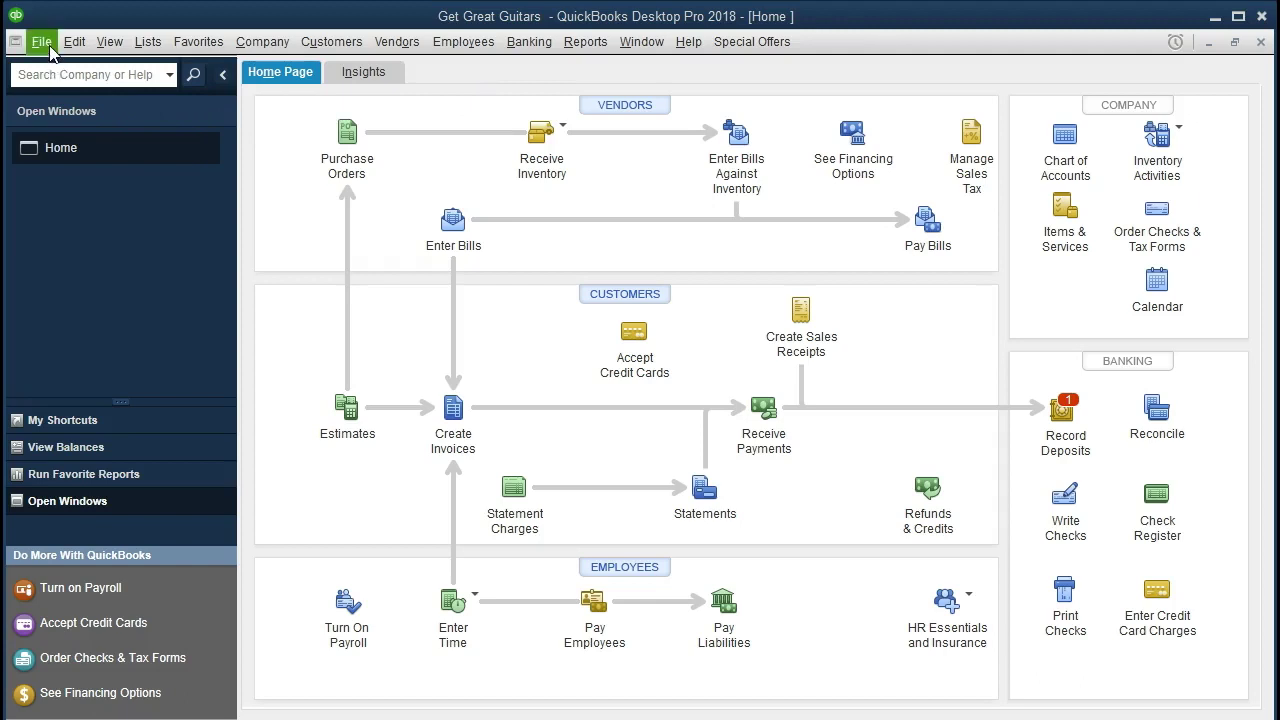
click(41, 42)
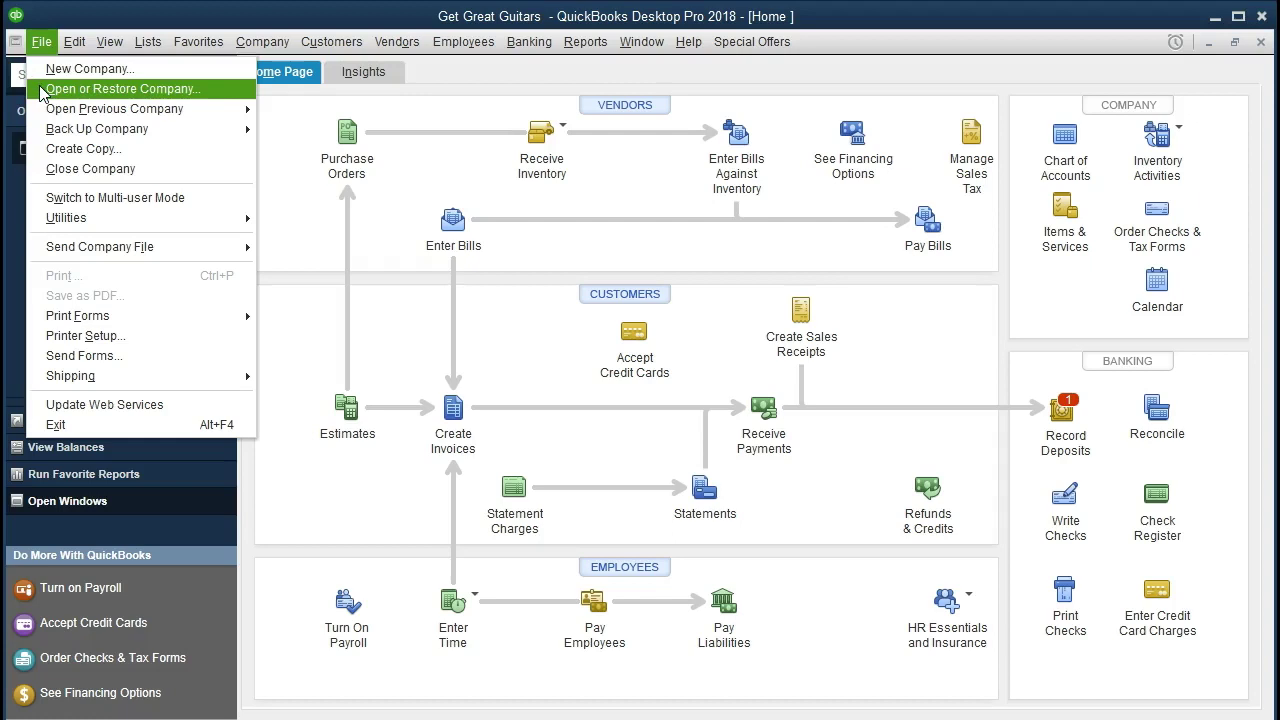
click(109, 41)
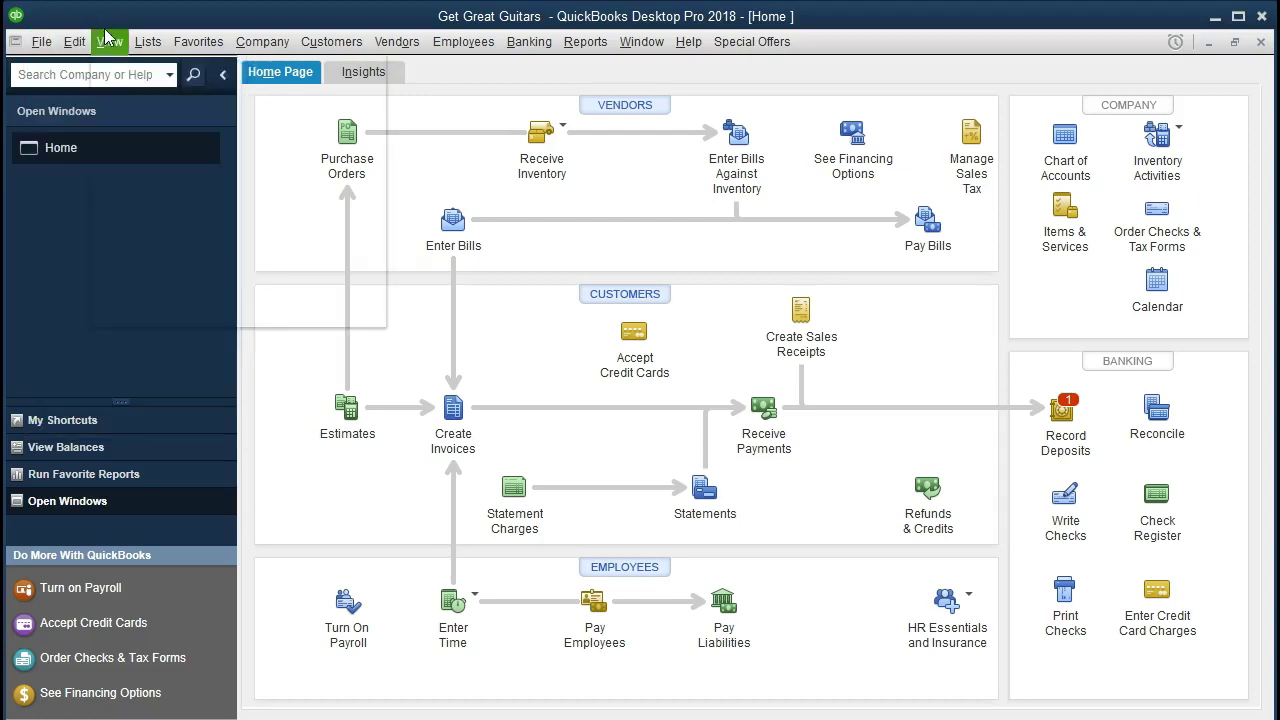
click(116, 21)
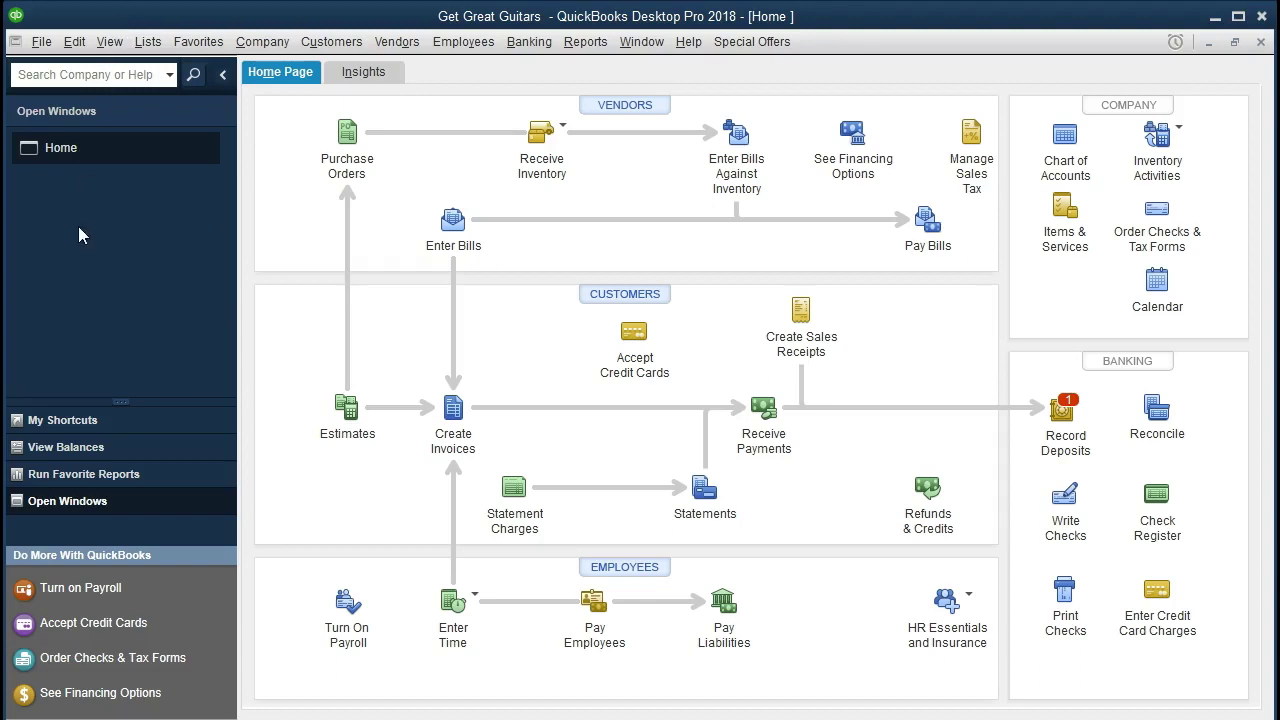
click(112, 47)
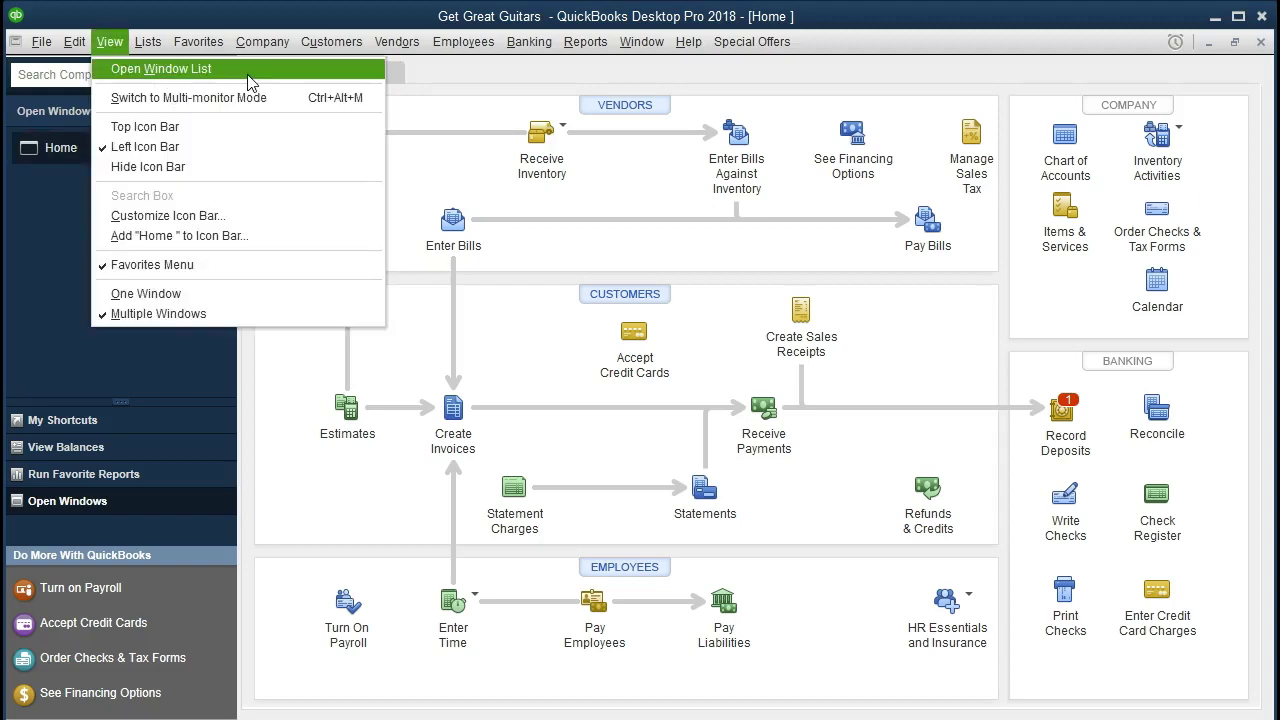
click(447, 187)
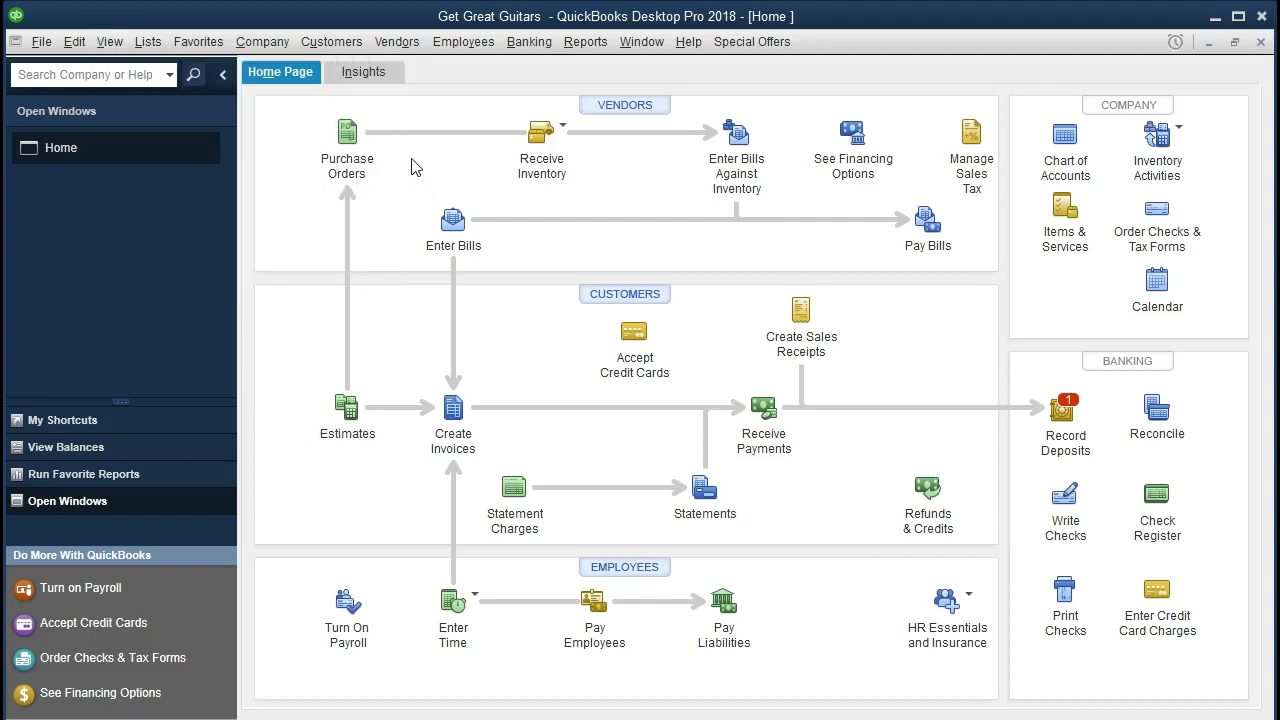
click(289, 46)
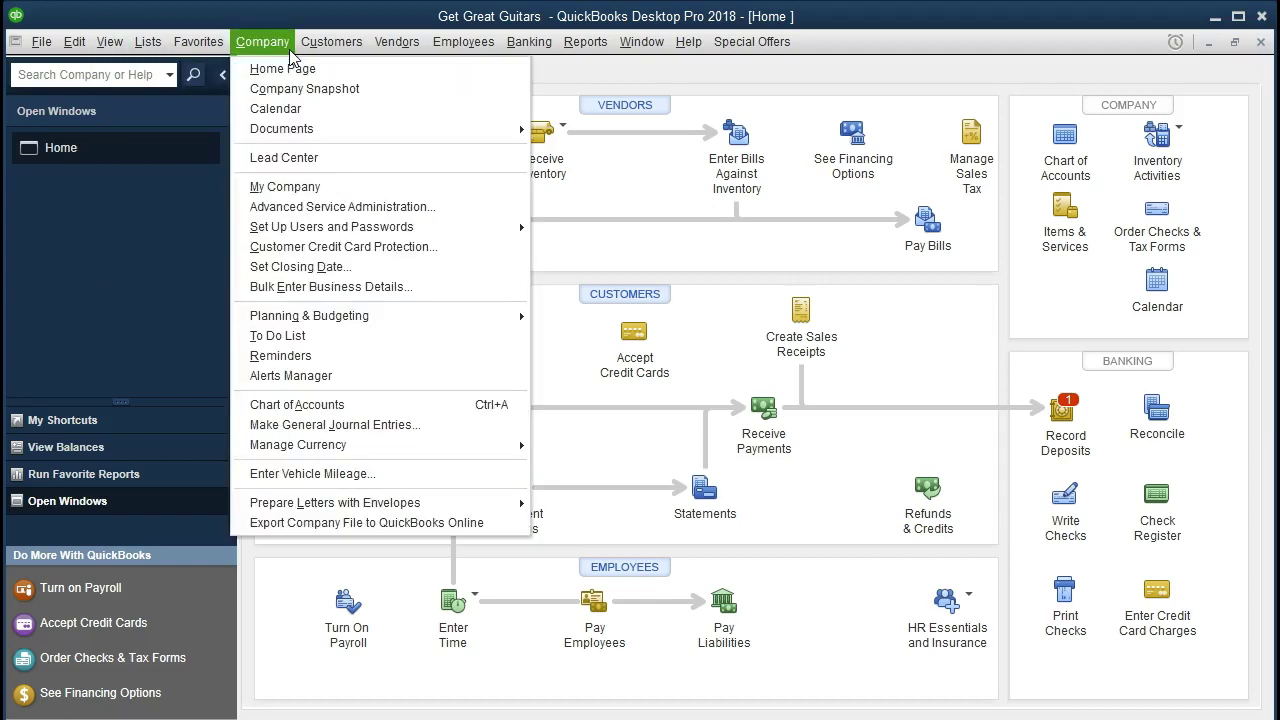
click(274, 70)
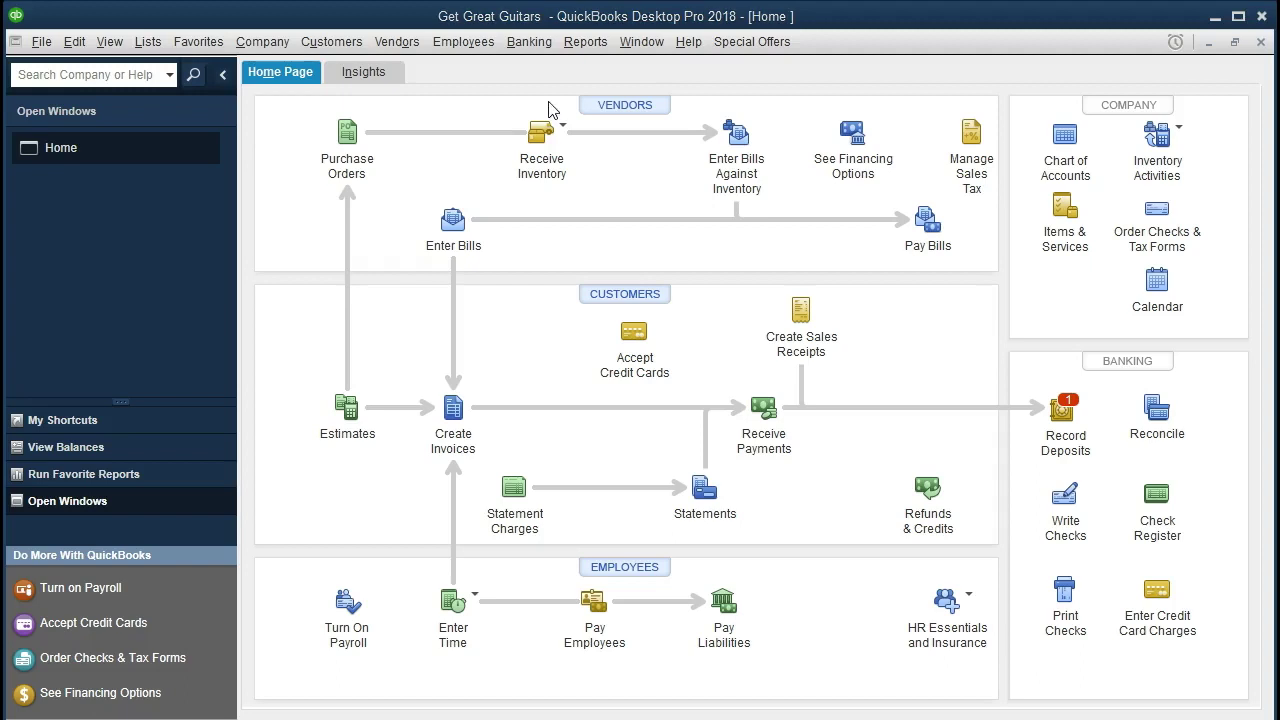
Open the standard balance sheet report for the company.
click(591, 46)
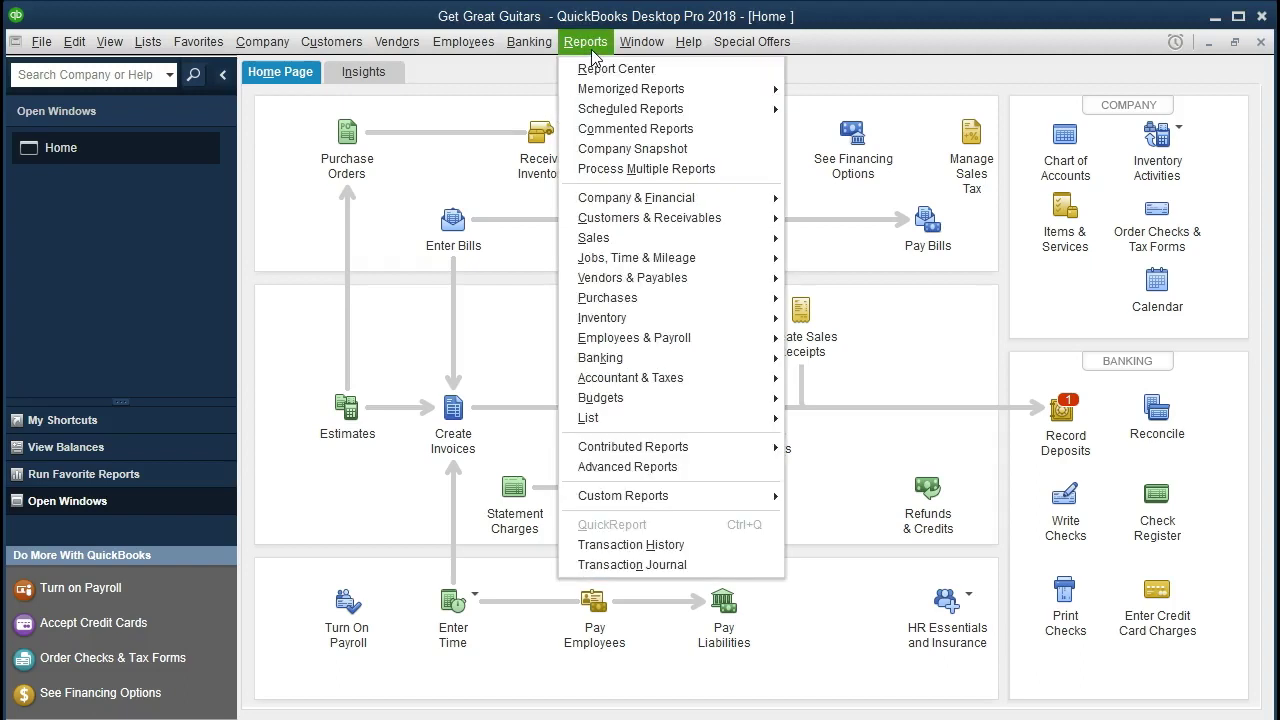
mouse_move(724, 201)
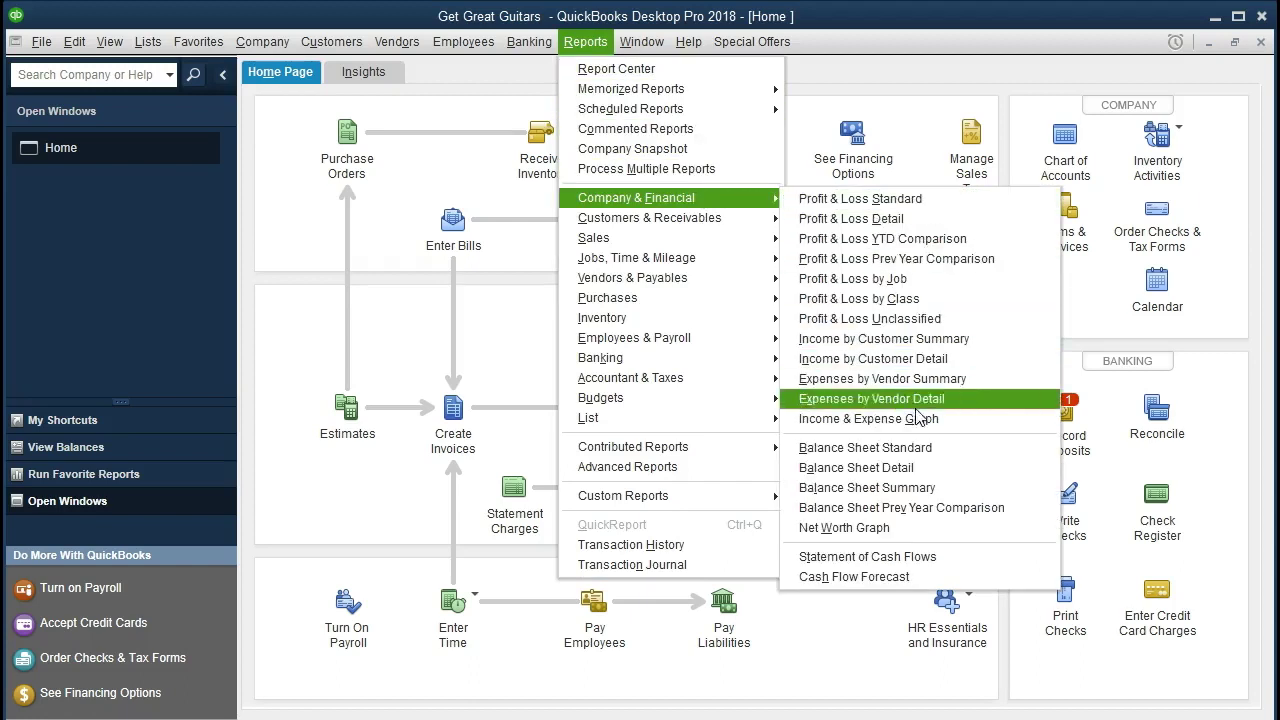
click(945, 457)
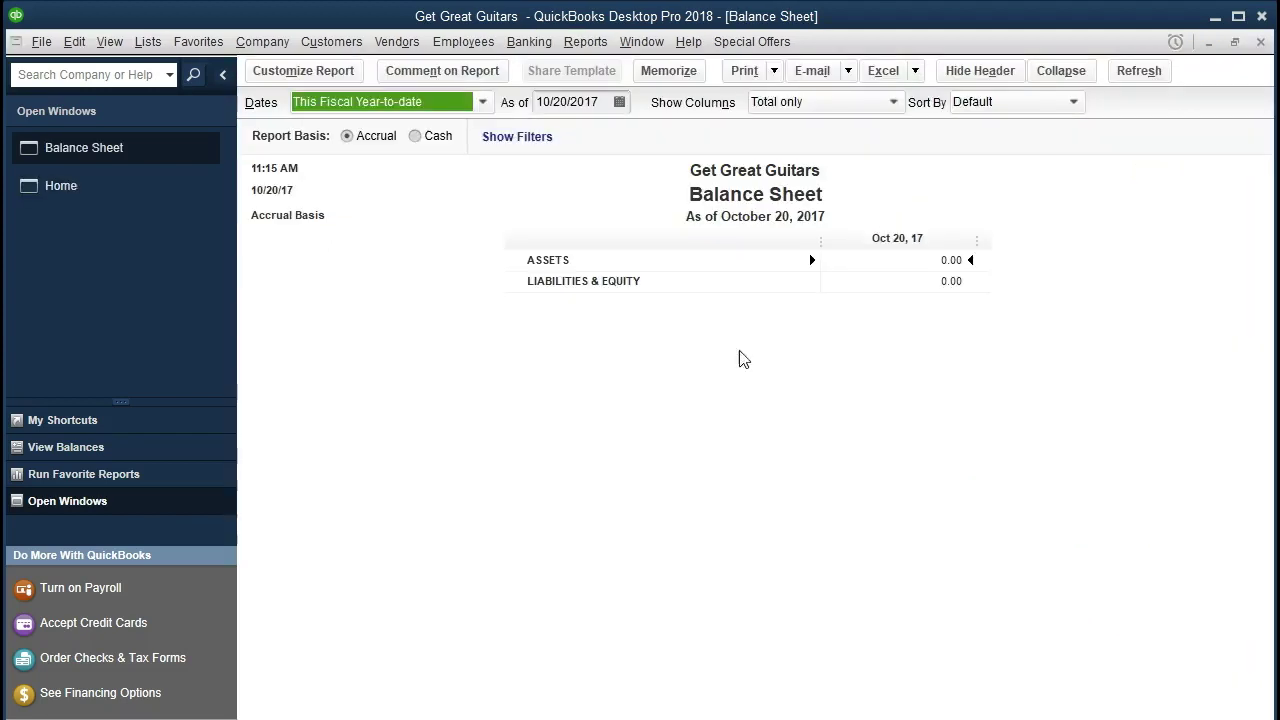
Customize the balance sheet to cover the date range 01/01/2021 to 02/28/2021.
click(352, 80)
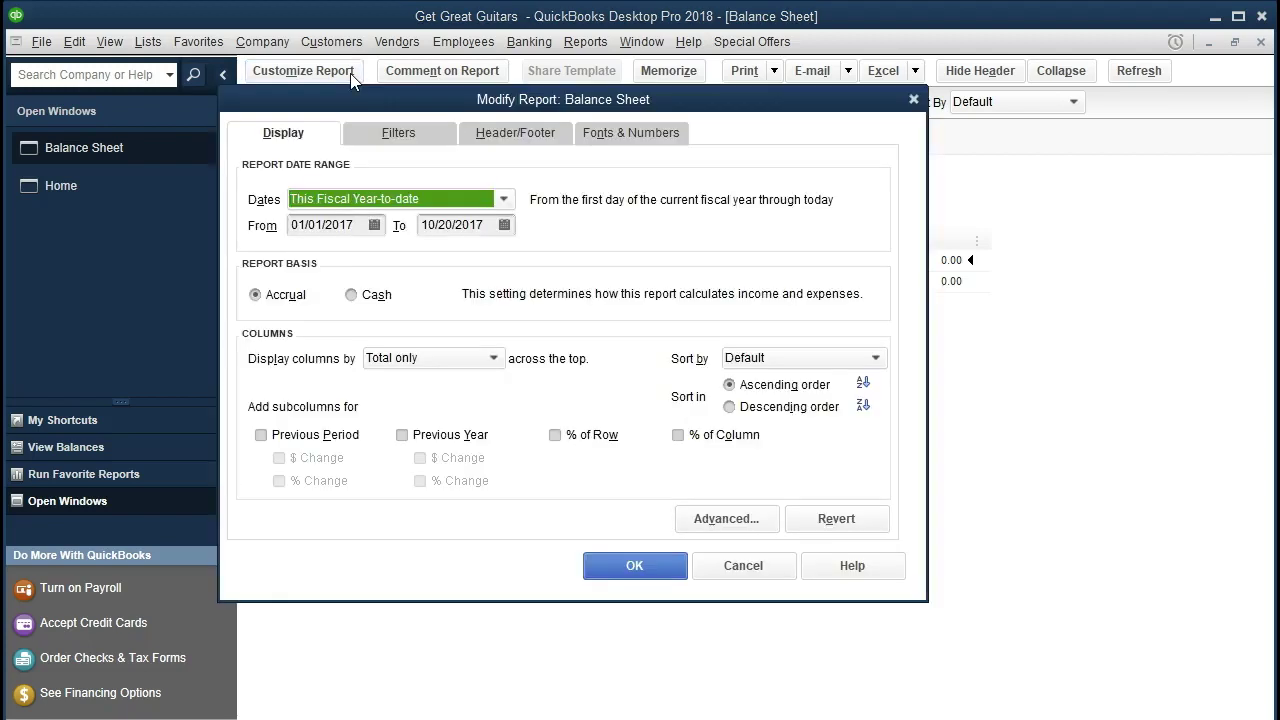
key(Tab)
text(0)
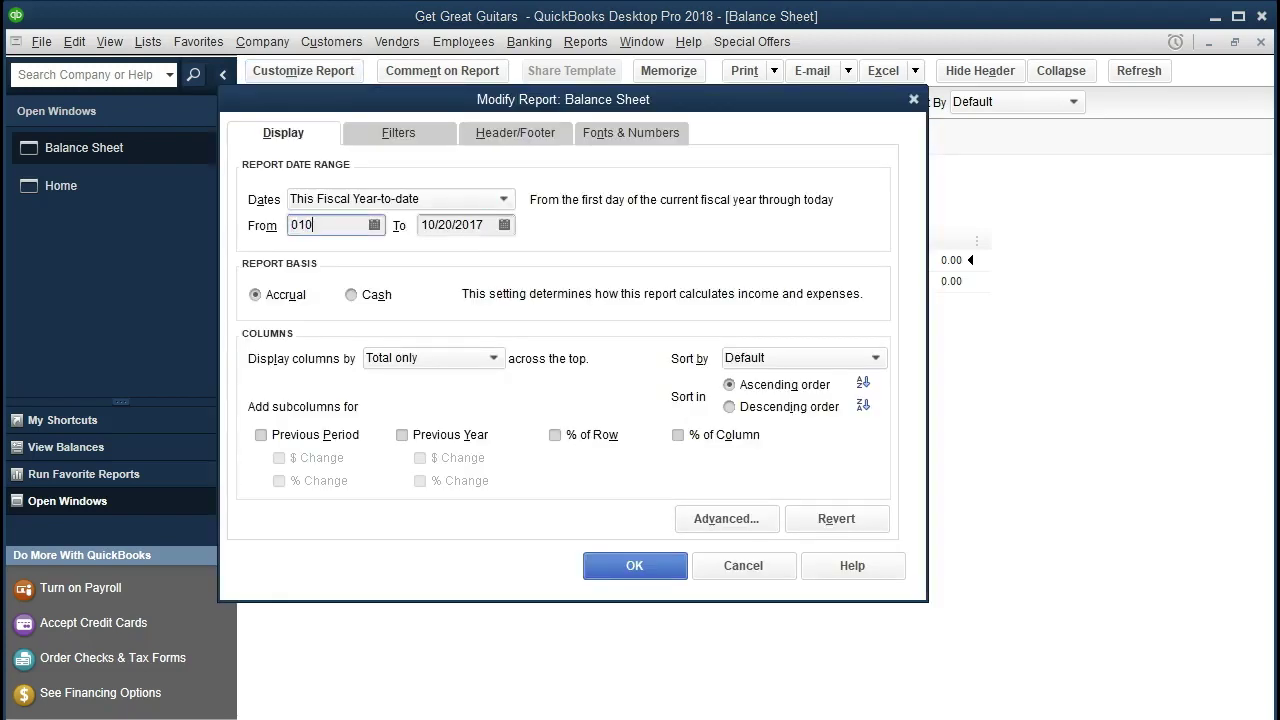
text(1/01/2021)
key(Tab)
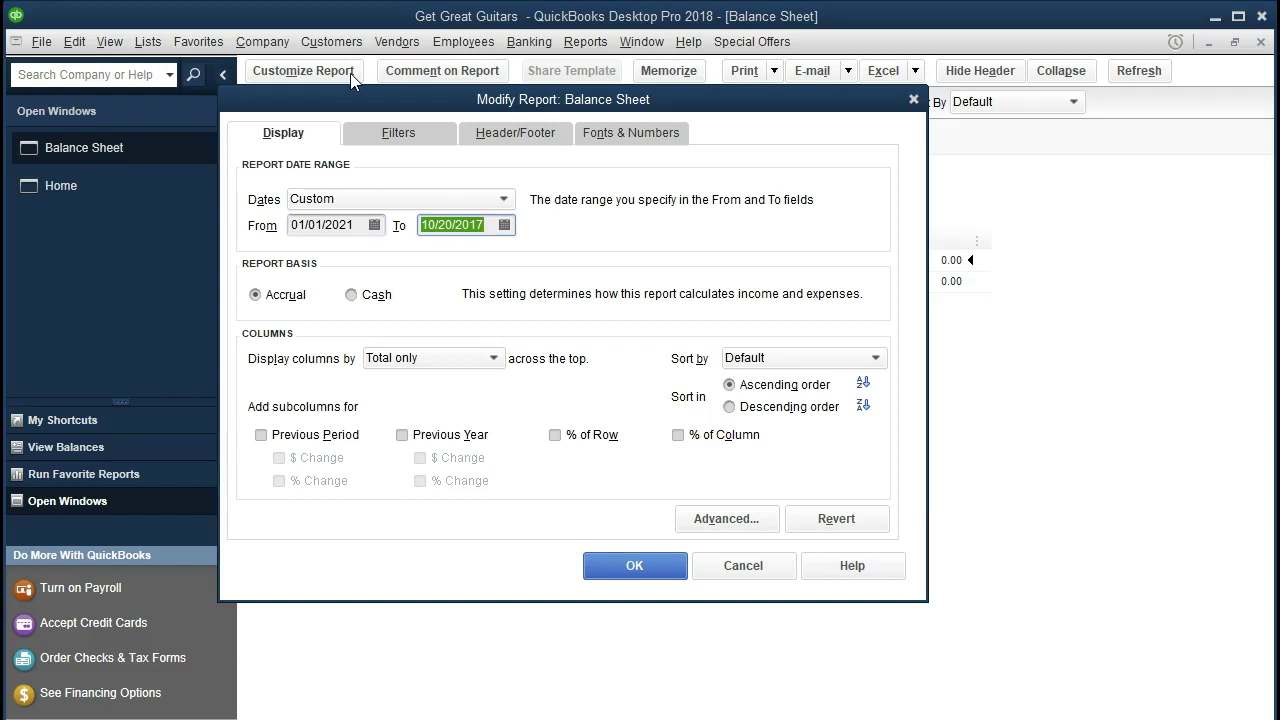
text(02282021)
key(Tab)
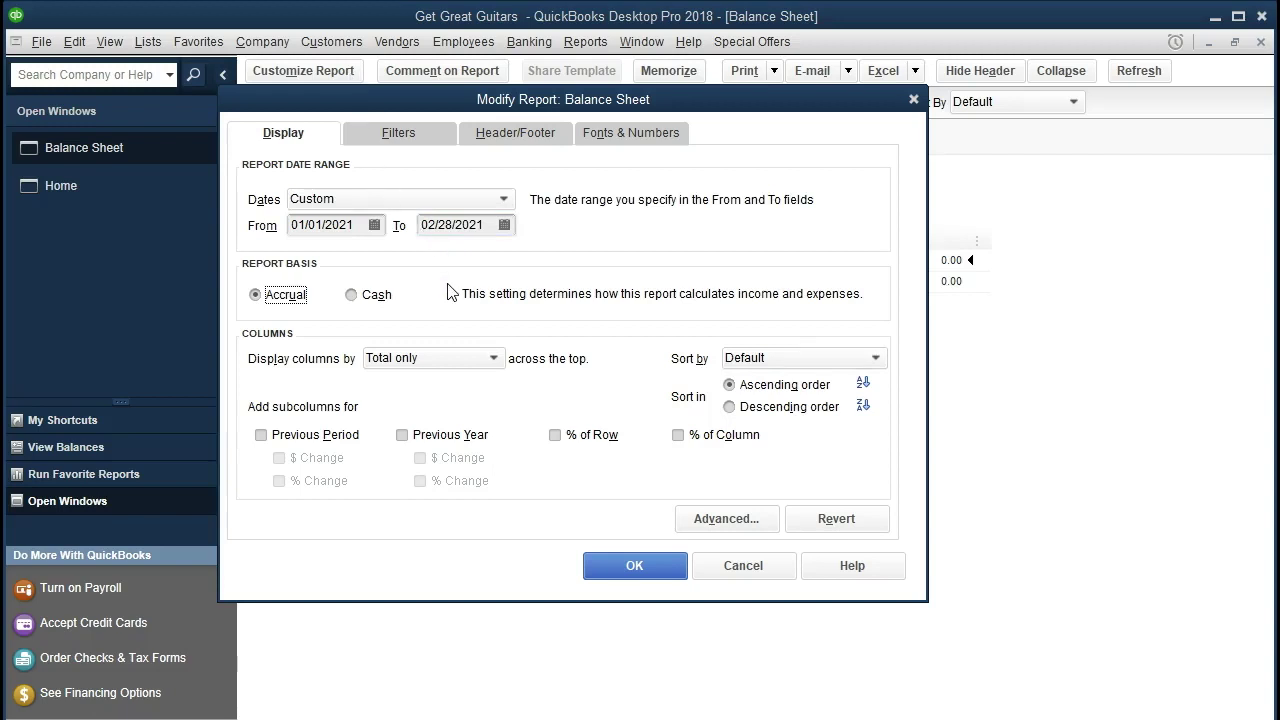
click(634, 567)
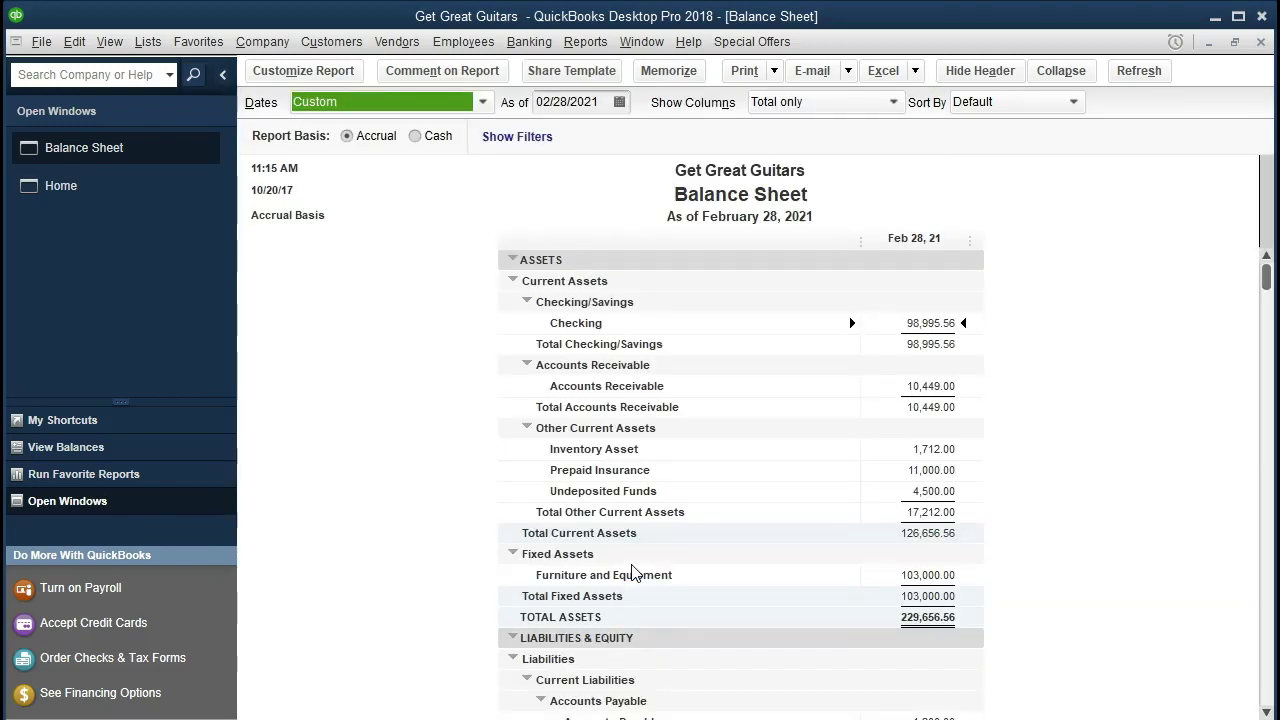
Compare the balance sheet's current and long-term loan payable lines with the principal after payment 2 on the Long Term sheet in Excel.
scroll(776, 572, down, 5)
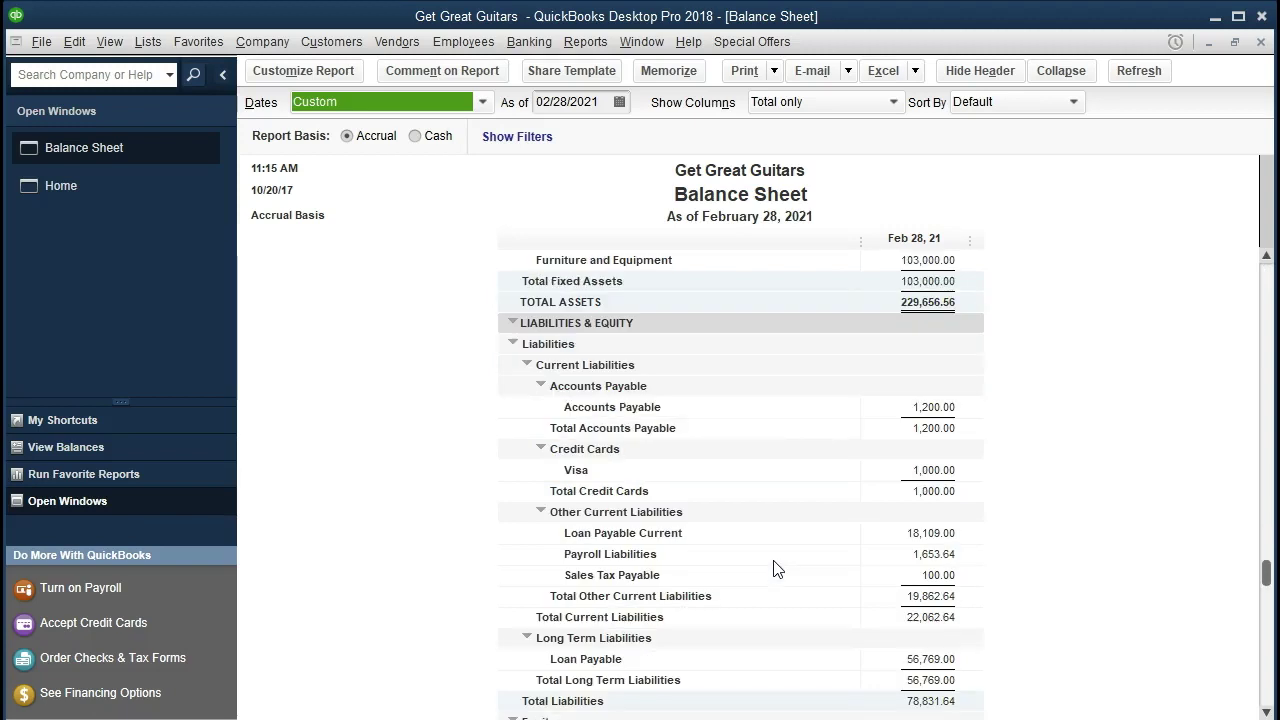
click(894, 527)
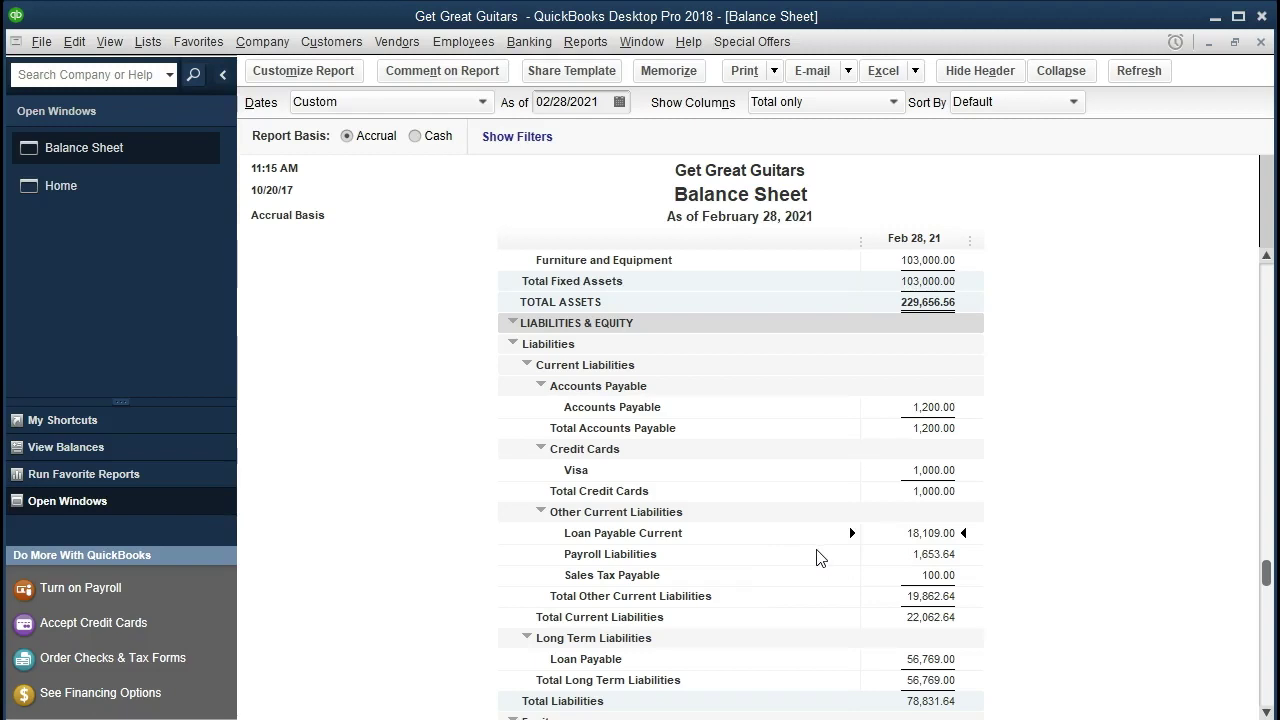
scroll(817, 557, down, 2)
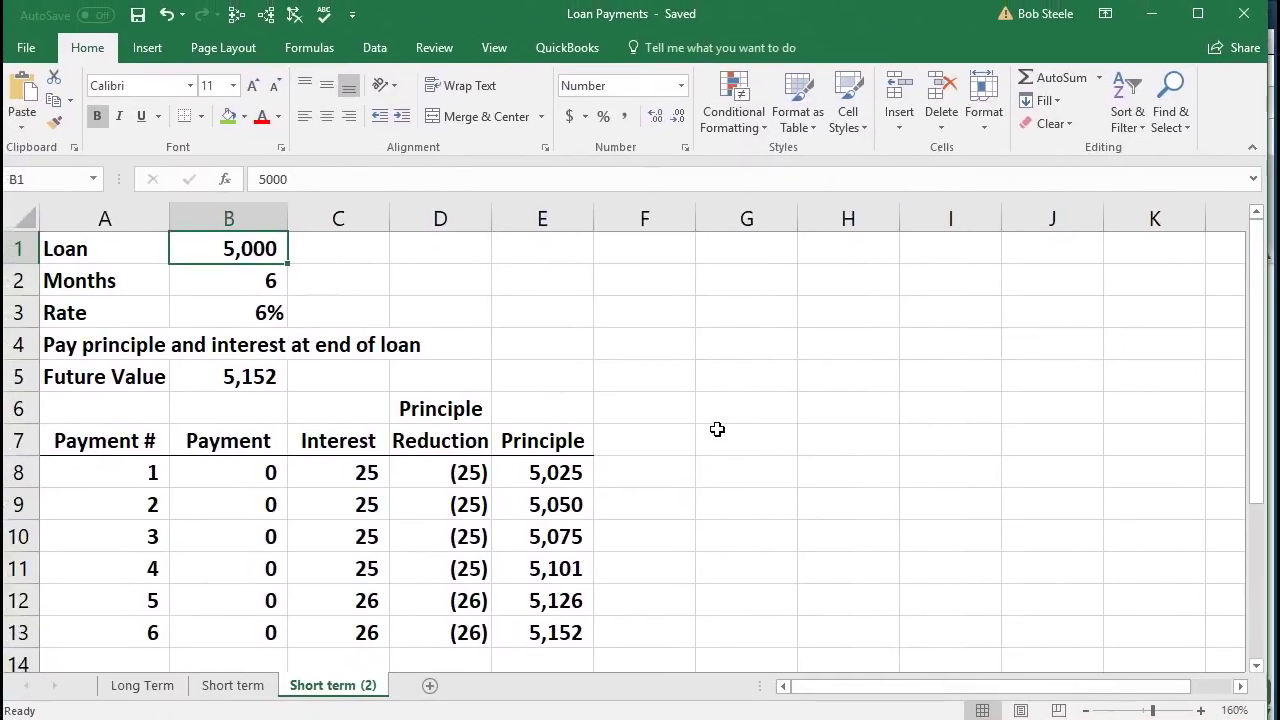
click(160, 688)
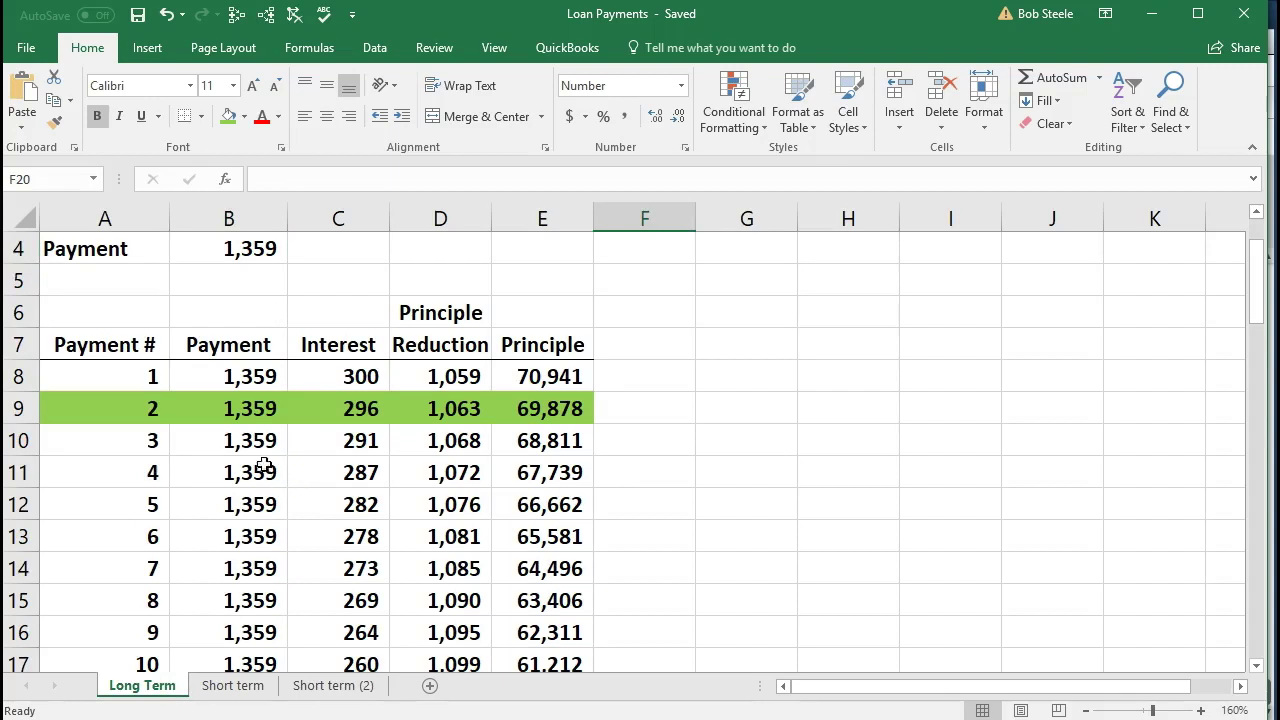
click(514, 407)
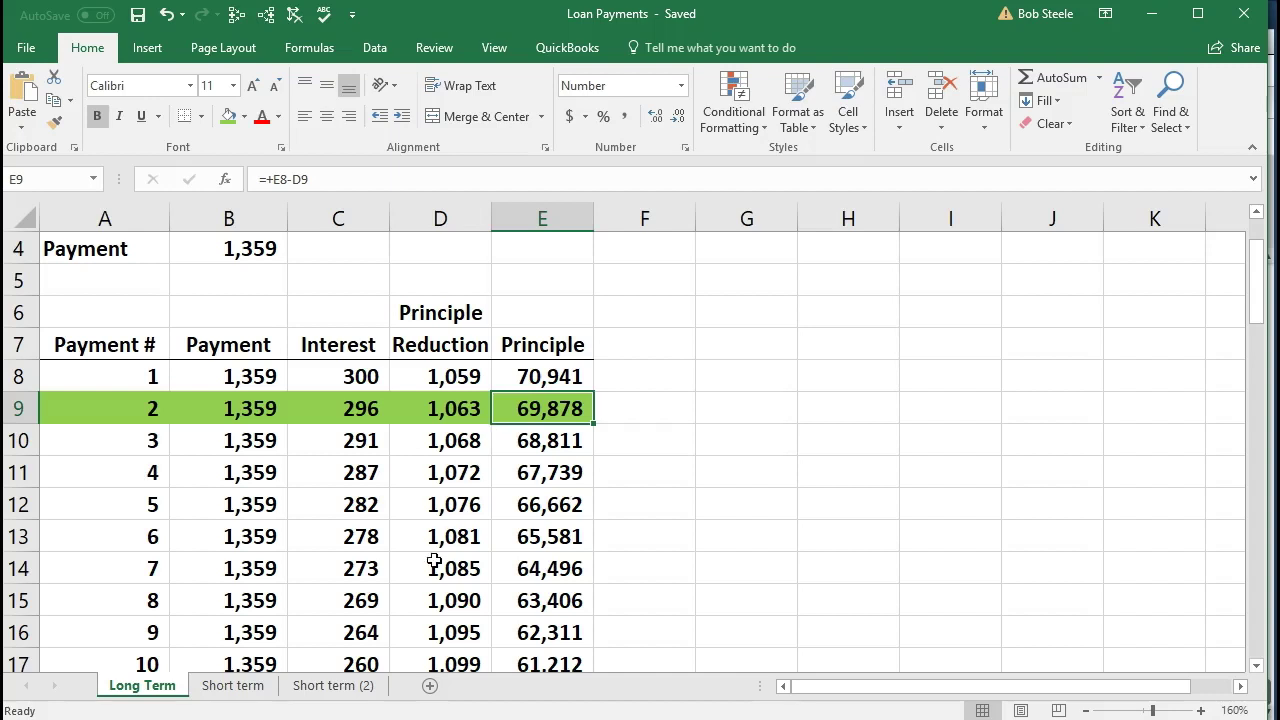
Examine the loan terms, future value formula and interest and principal schedule on the Short term (2) sheet.
click(362, 690)
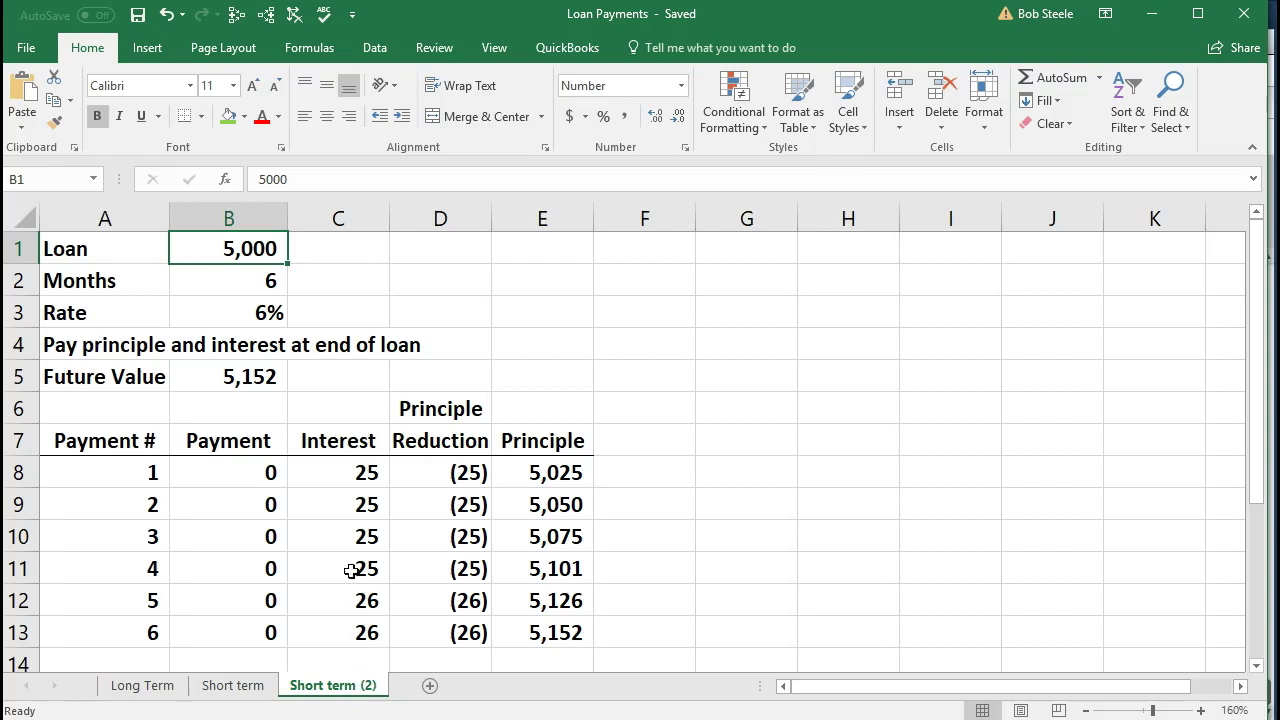
click(271, 384)
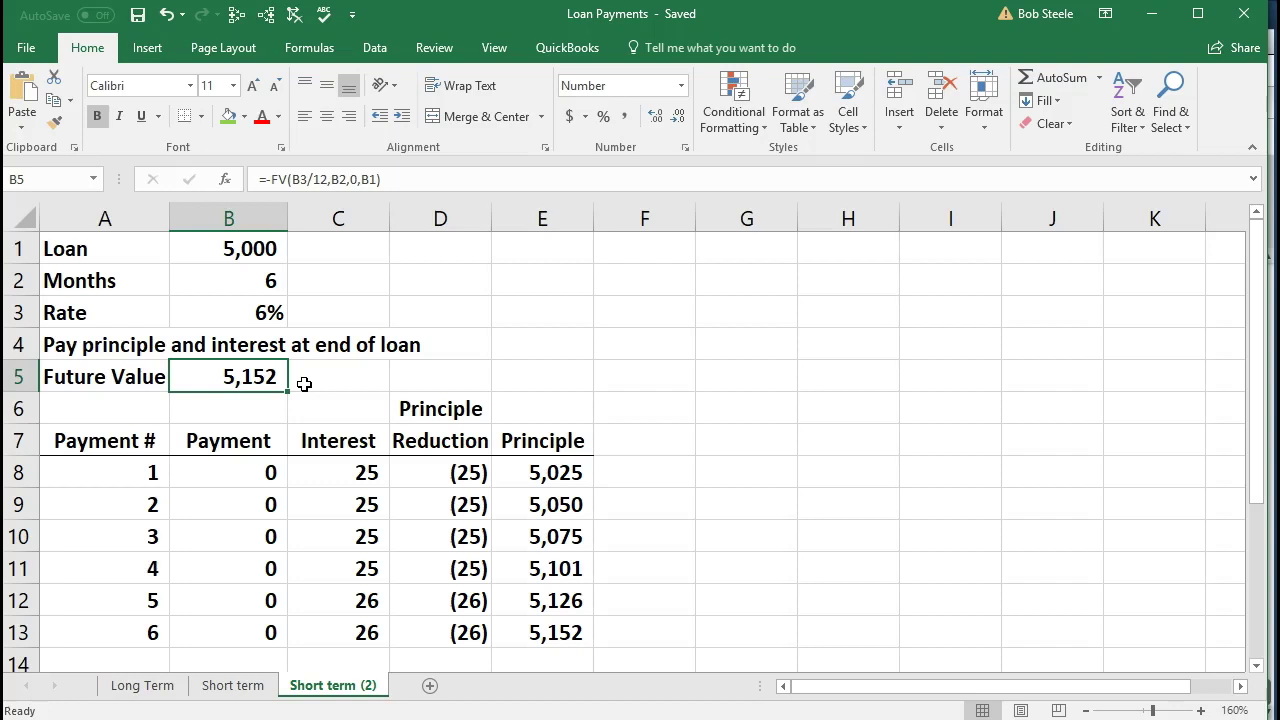
click(248, 254)
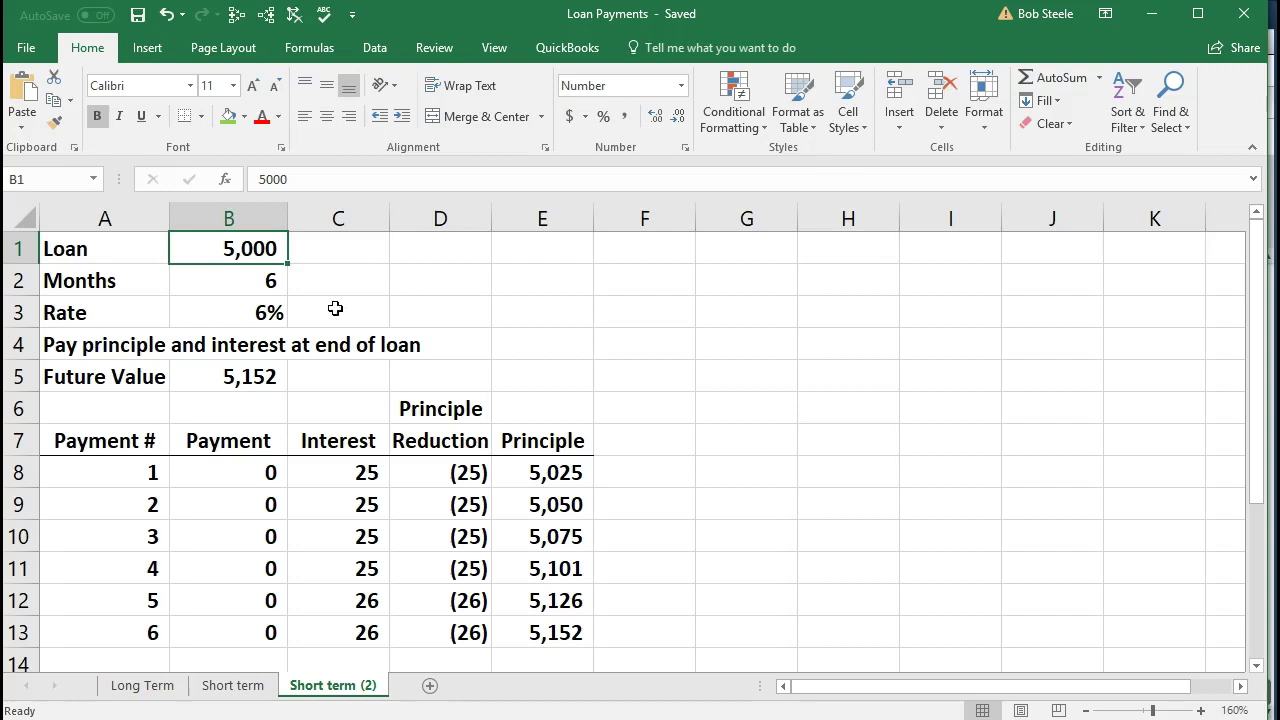
click(282, 311)
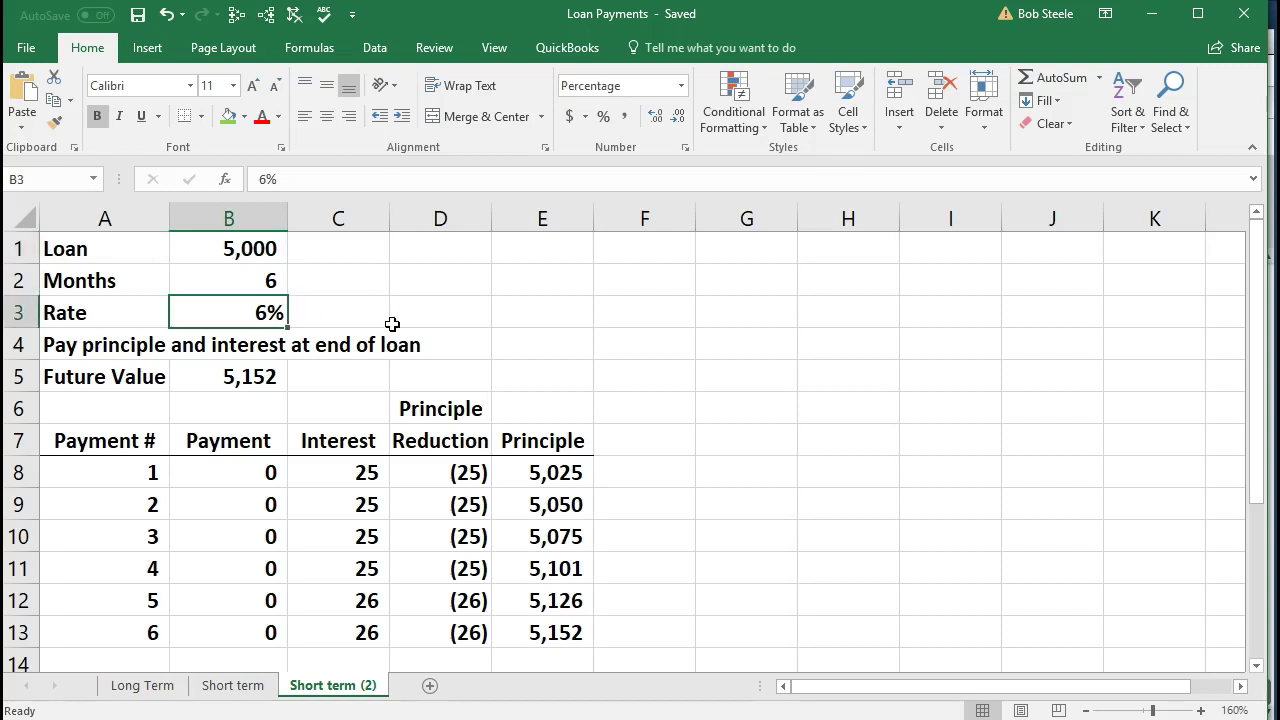
click(262, 370)
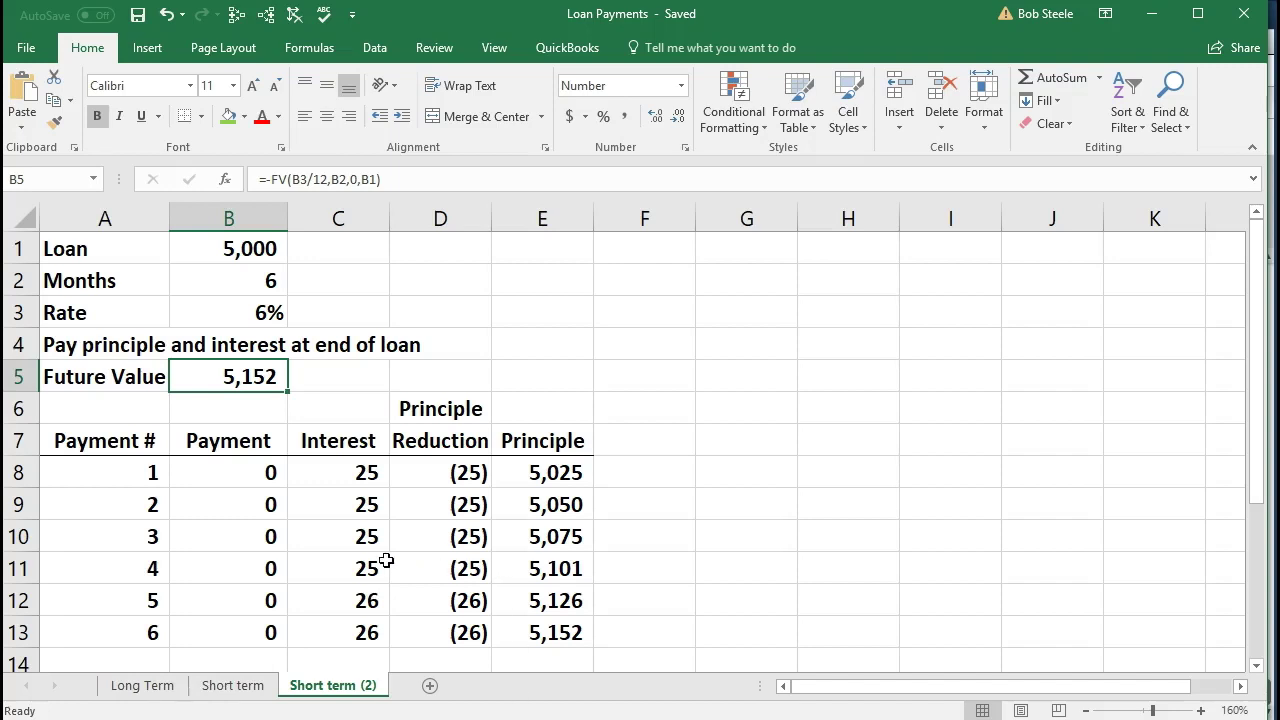
click(143, 475)
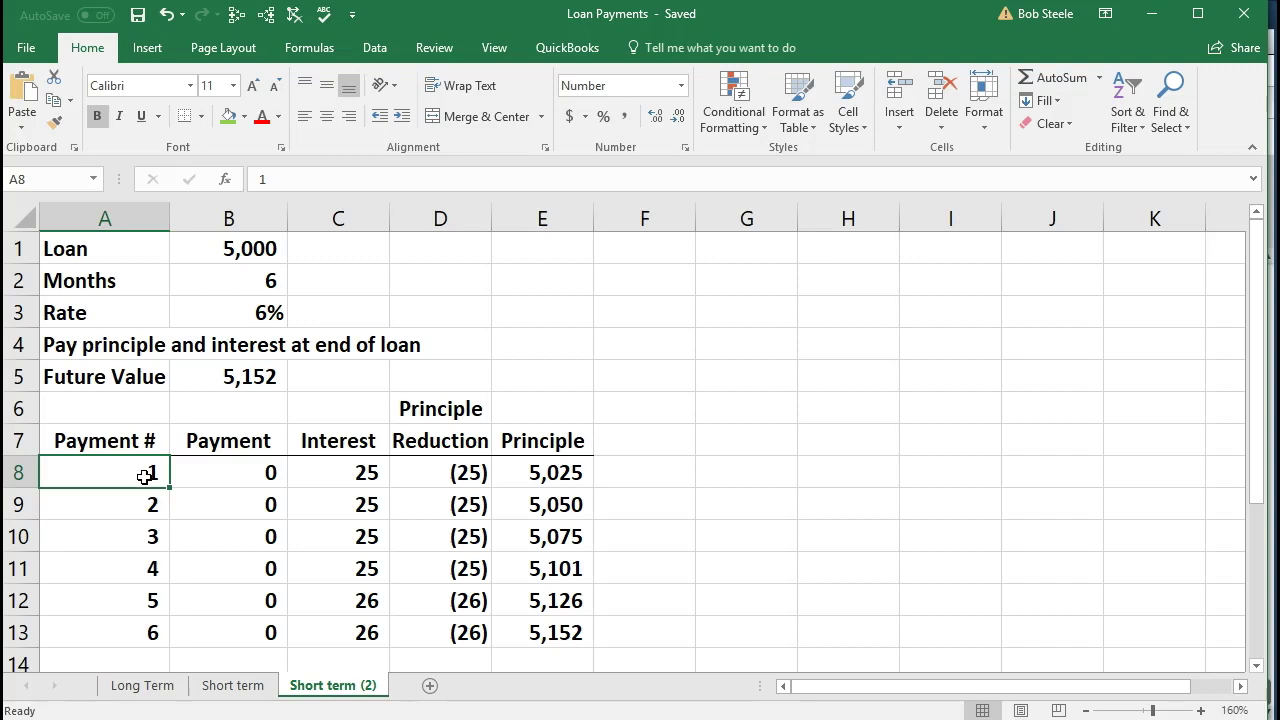
click(297, 473)
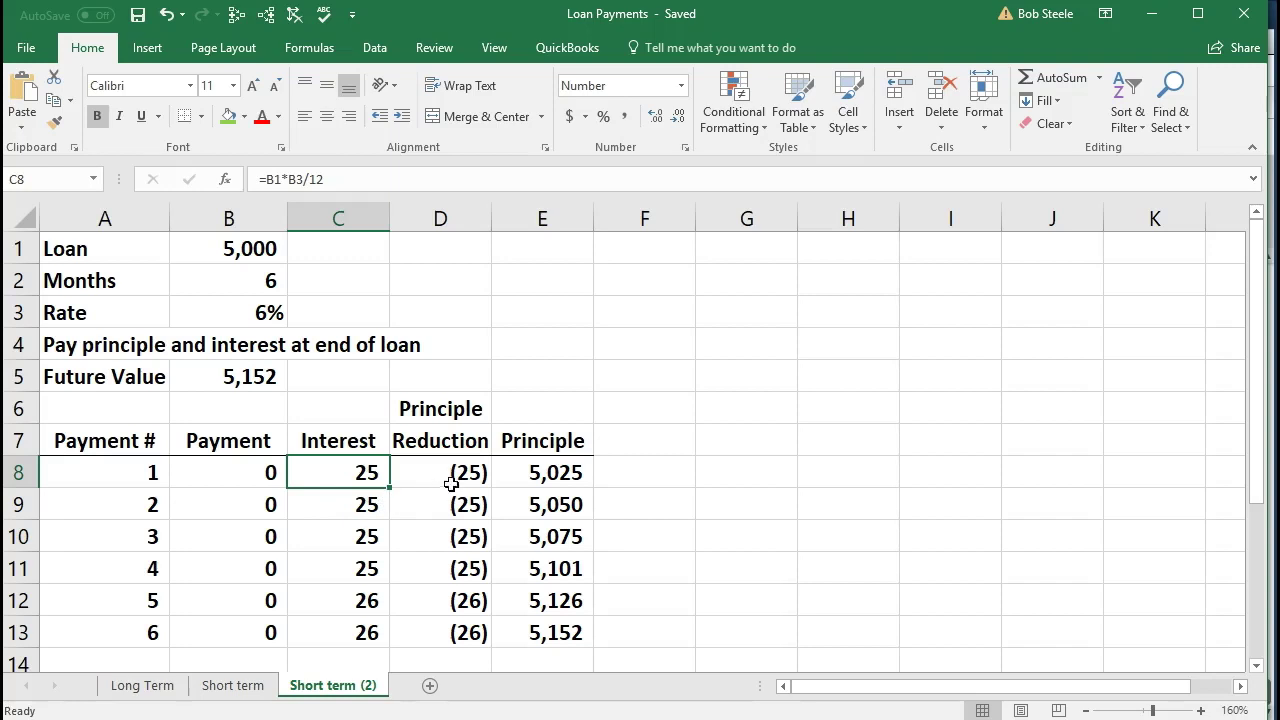
click(514, 476)
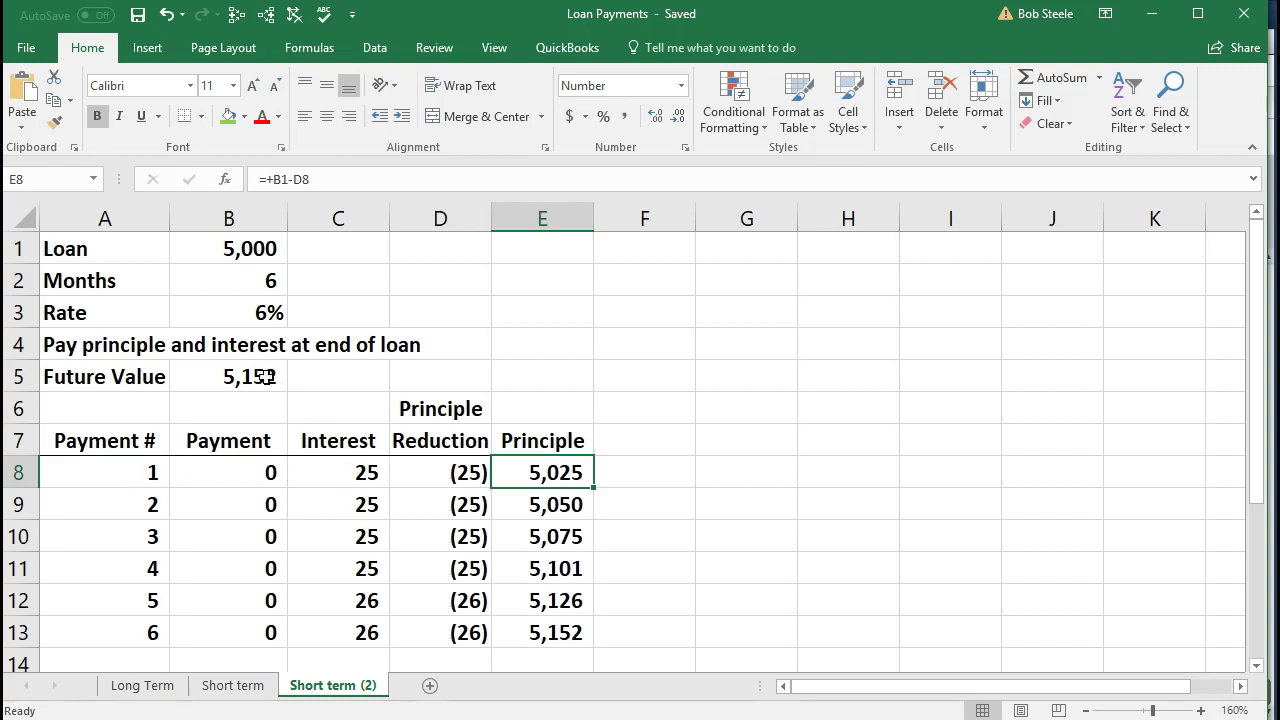
click(266, 377)
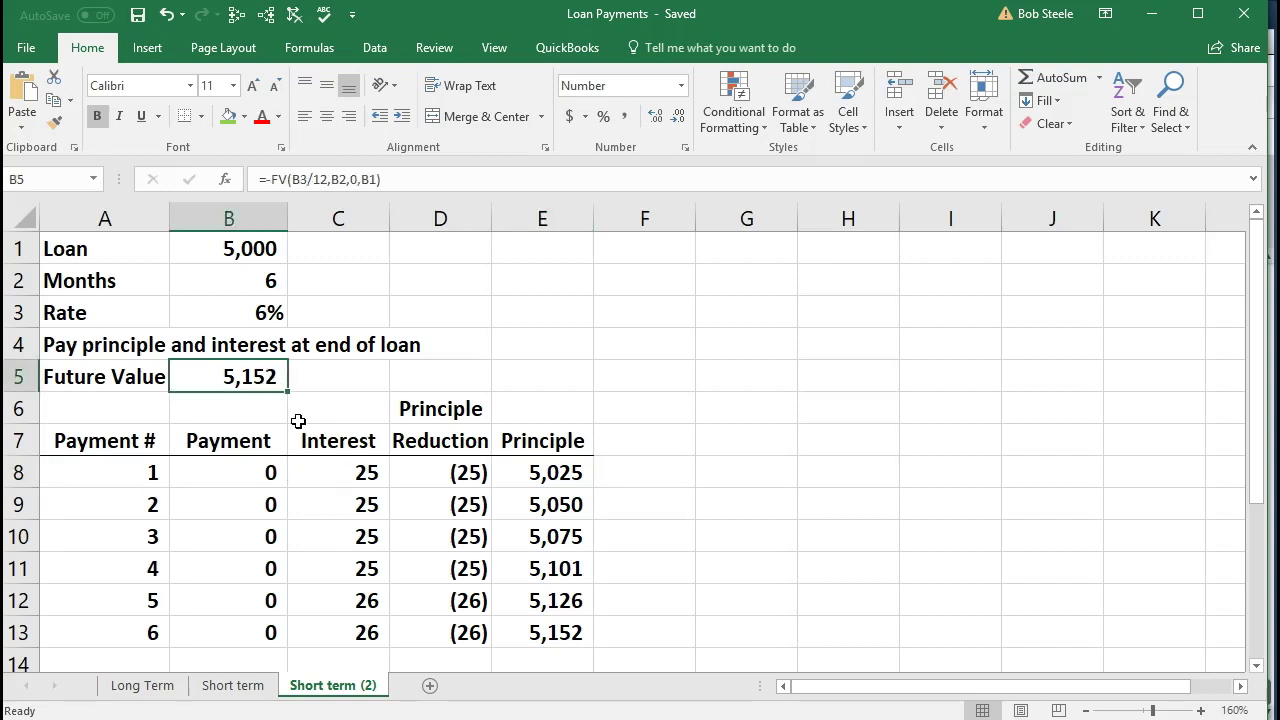
drag(322, 472, 343, 622)
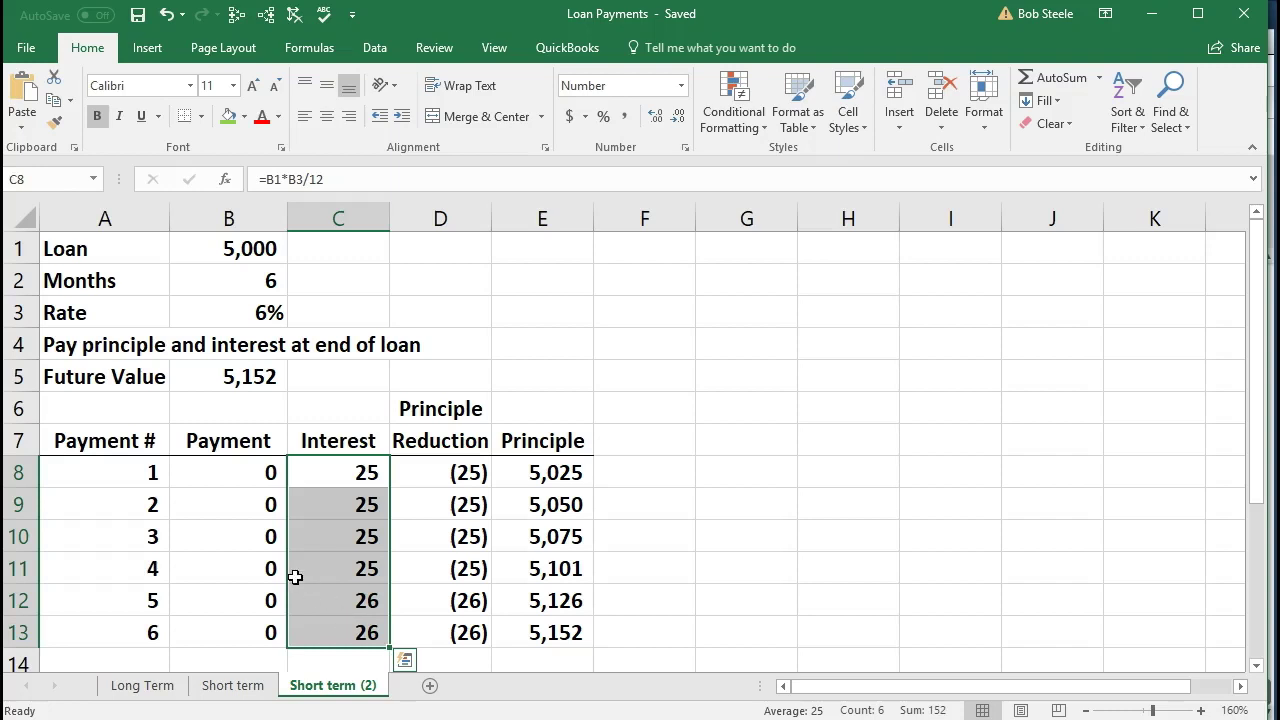
Highlight the payment 1 interest cell C8 on the Short term (2) sheet with green fill.
click(323, 480)
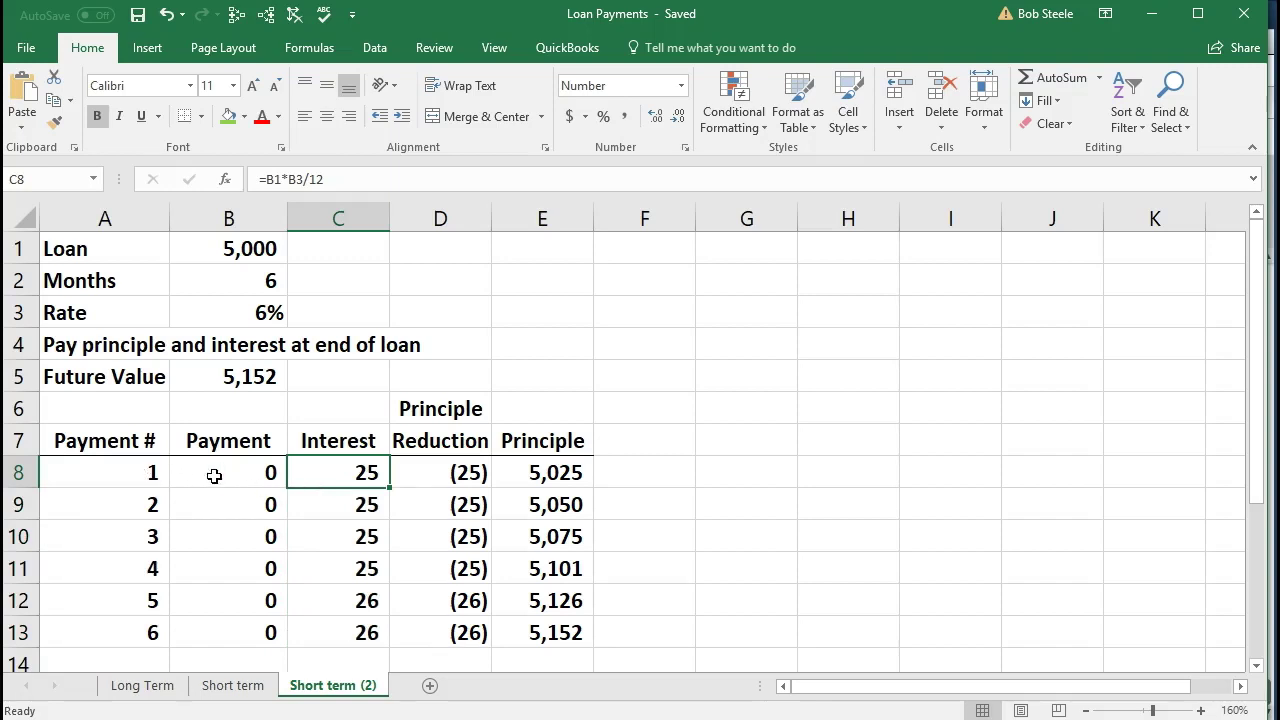
right_click(310, 469)
click(391, 523)
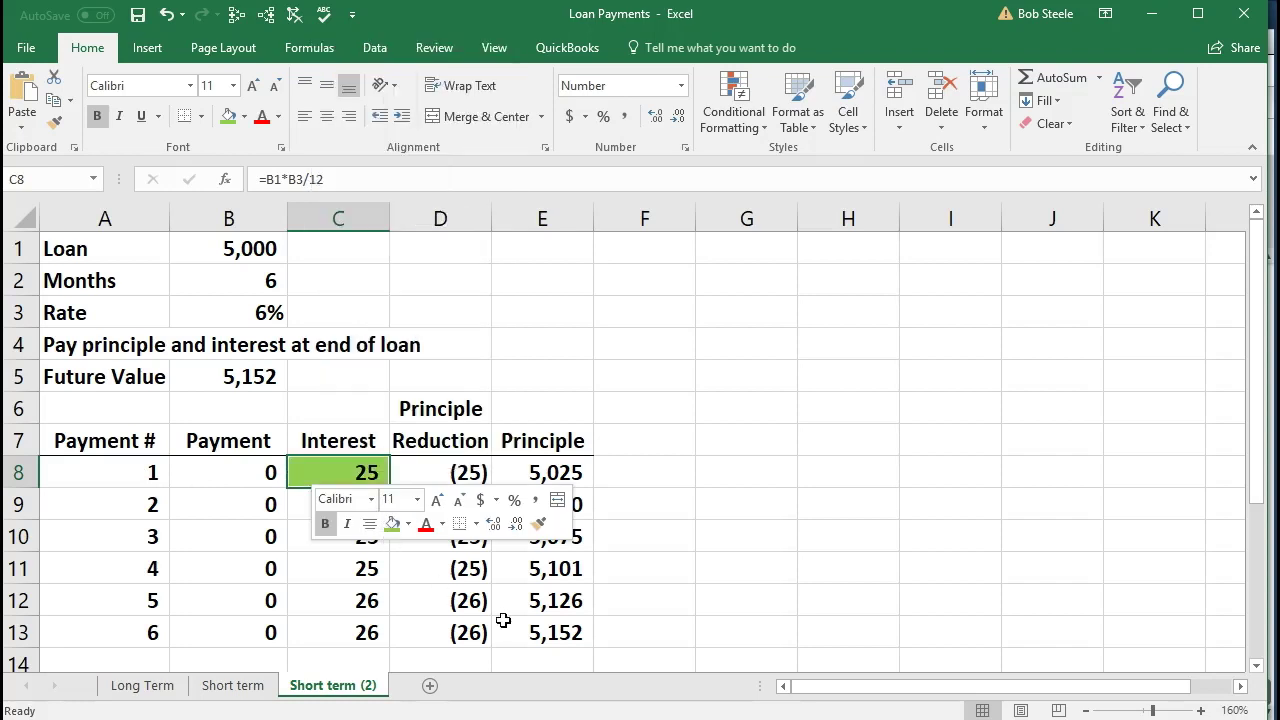
click(504, 620)
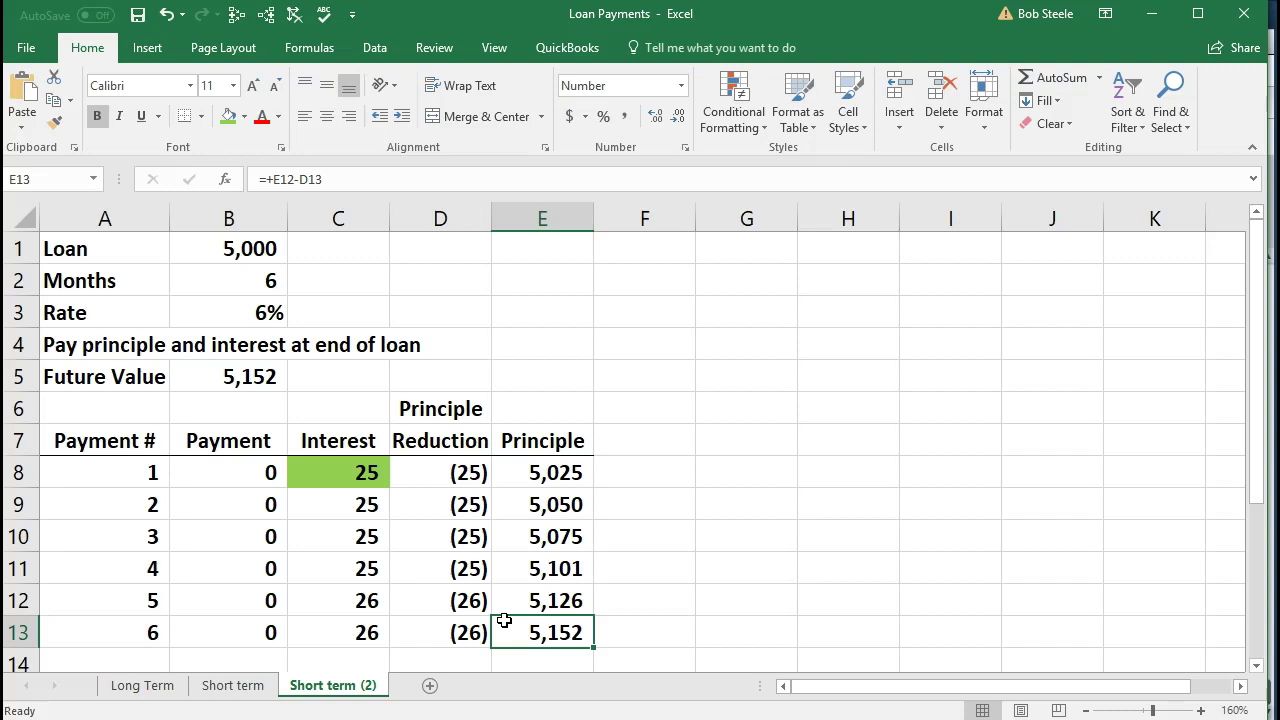
Switch back to the QuickBooks balance sheet and review the loan payable lines under liabilities.
click(1151, 14)
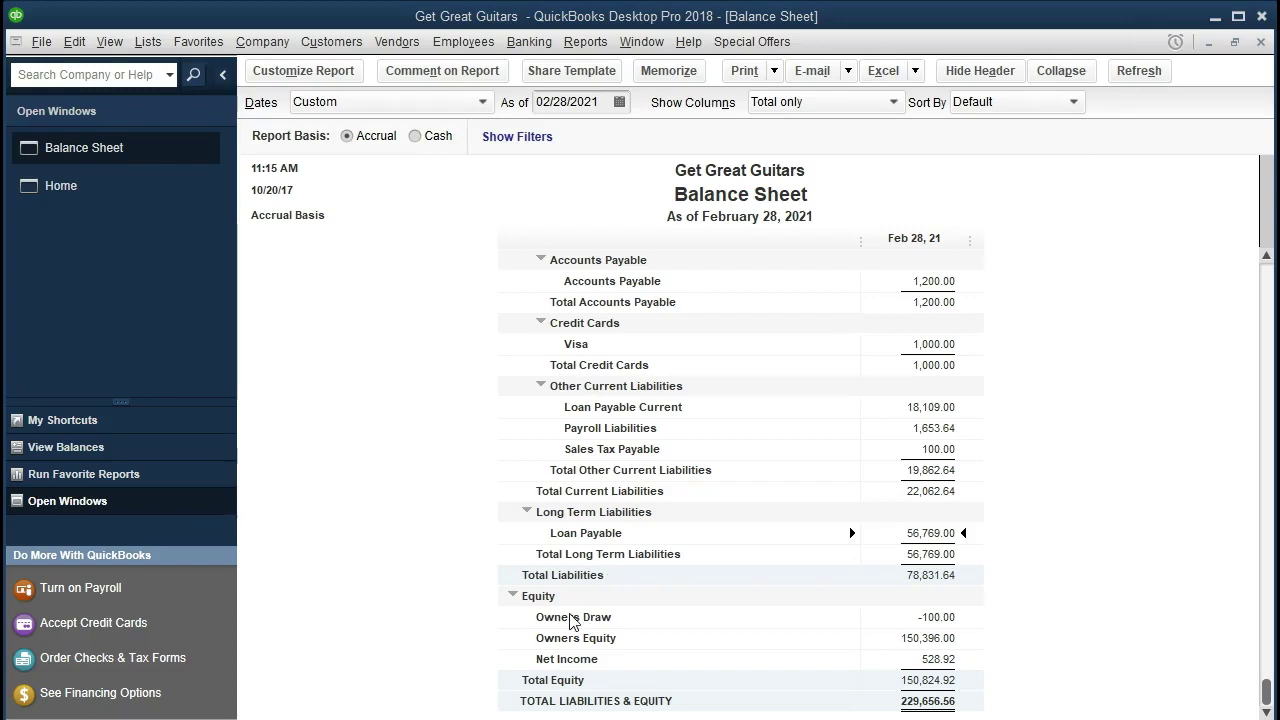
scroll(574, 616, up, 1)
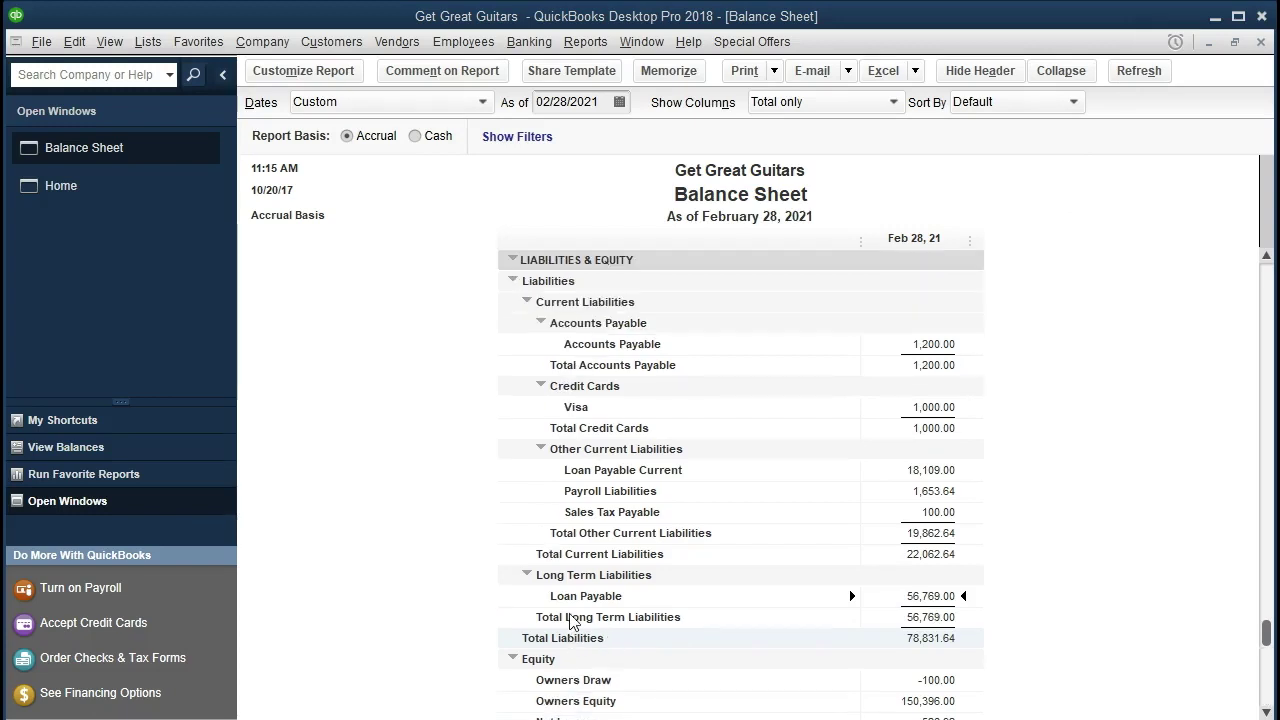
scroll(572, 620, down, 1)
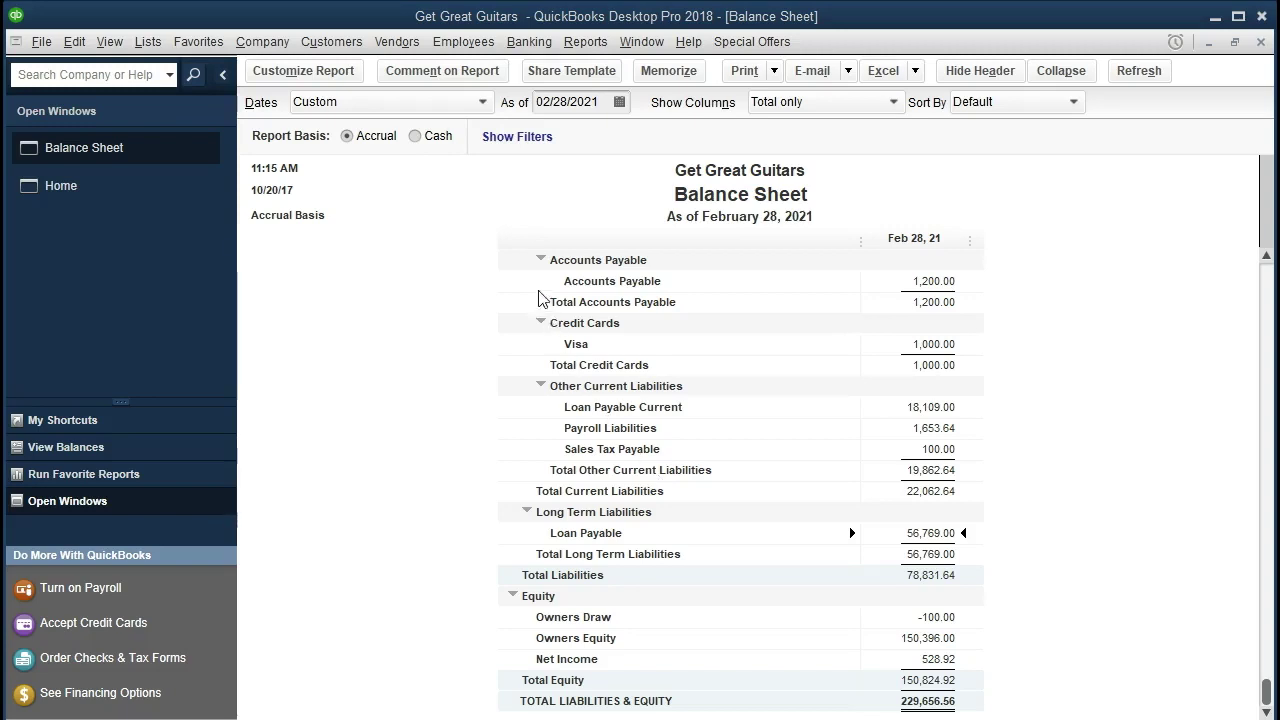
click(346, 44)
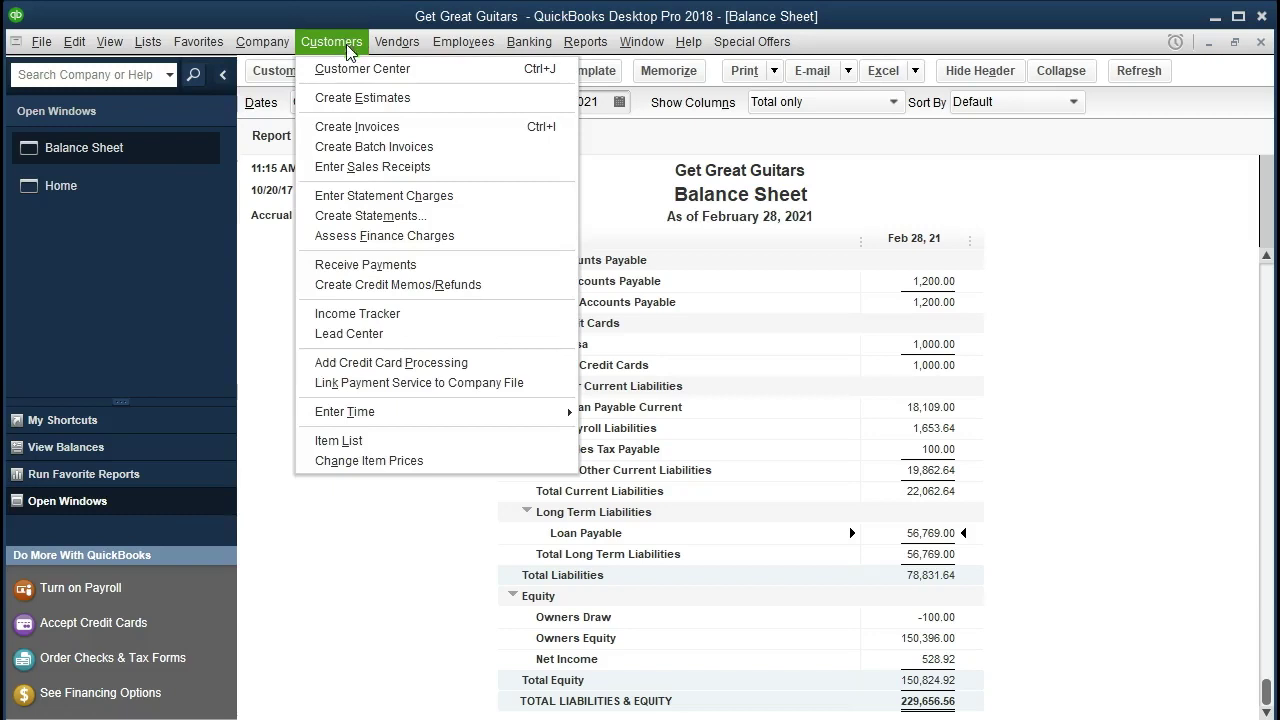
mouse_move(262, 42)
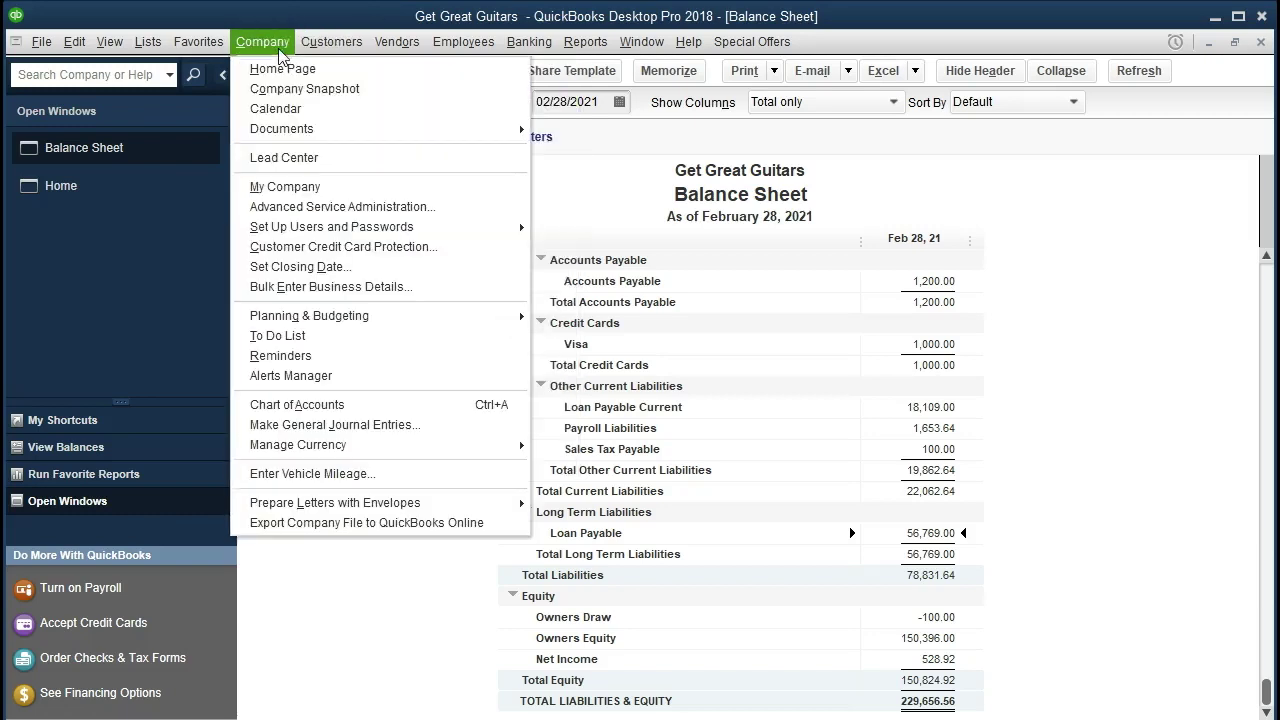
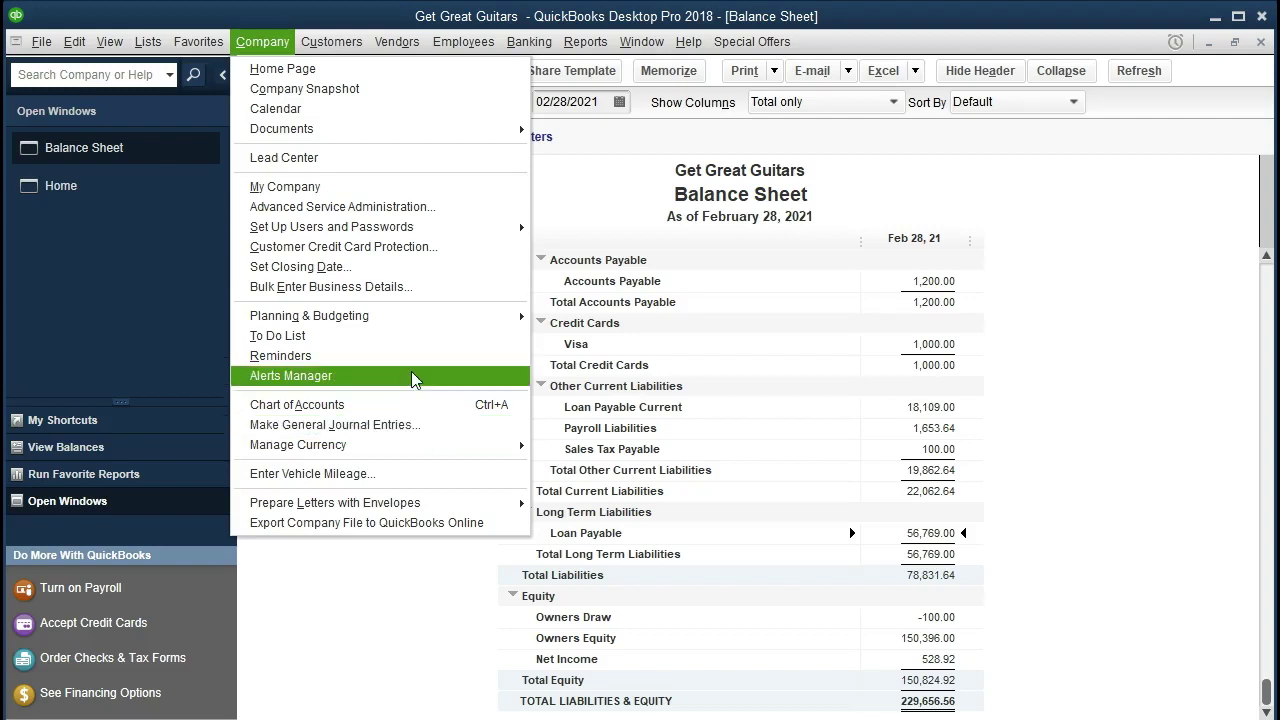
key(Escape)
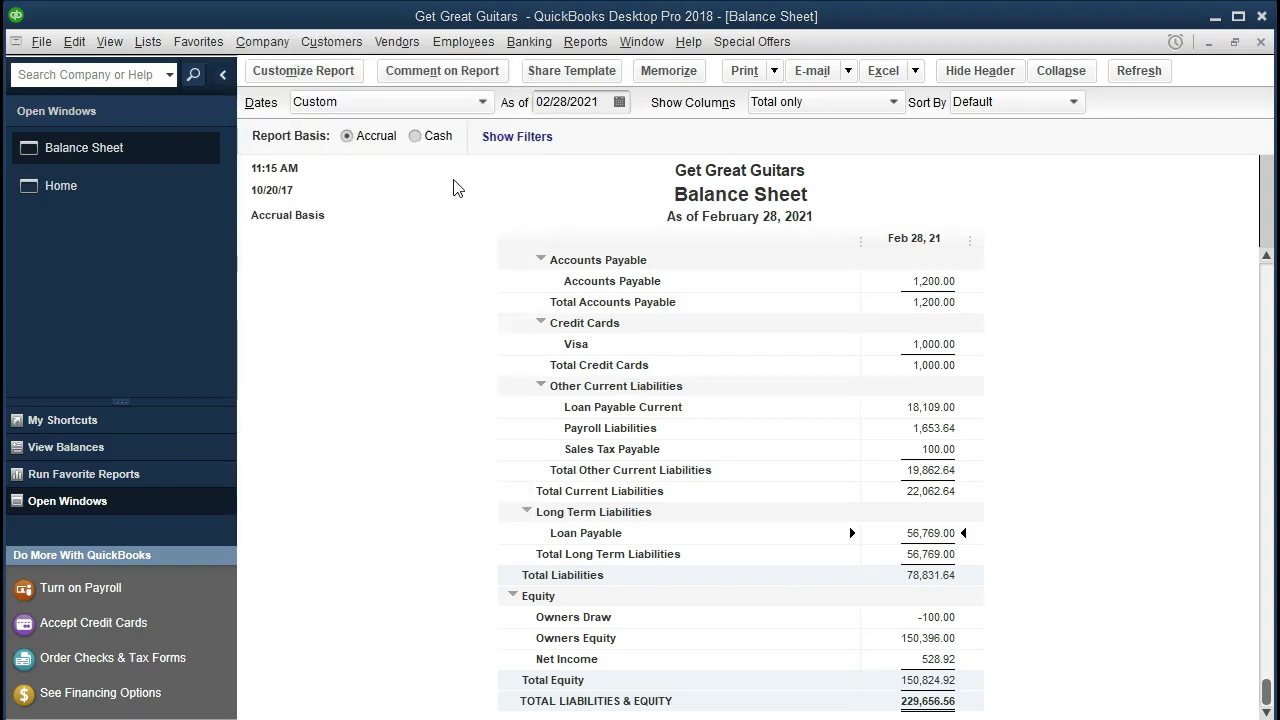
Check the list of accounts available for registers for an interest payable account, leaving without opening a register.
click(549, 46)
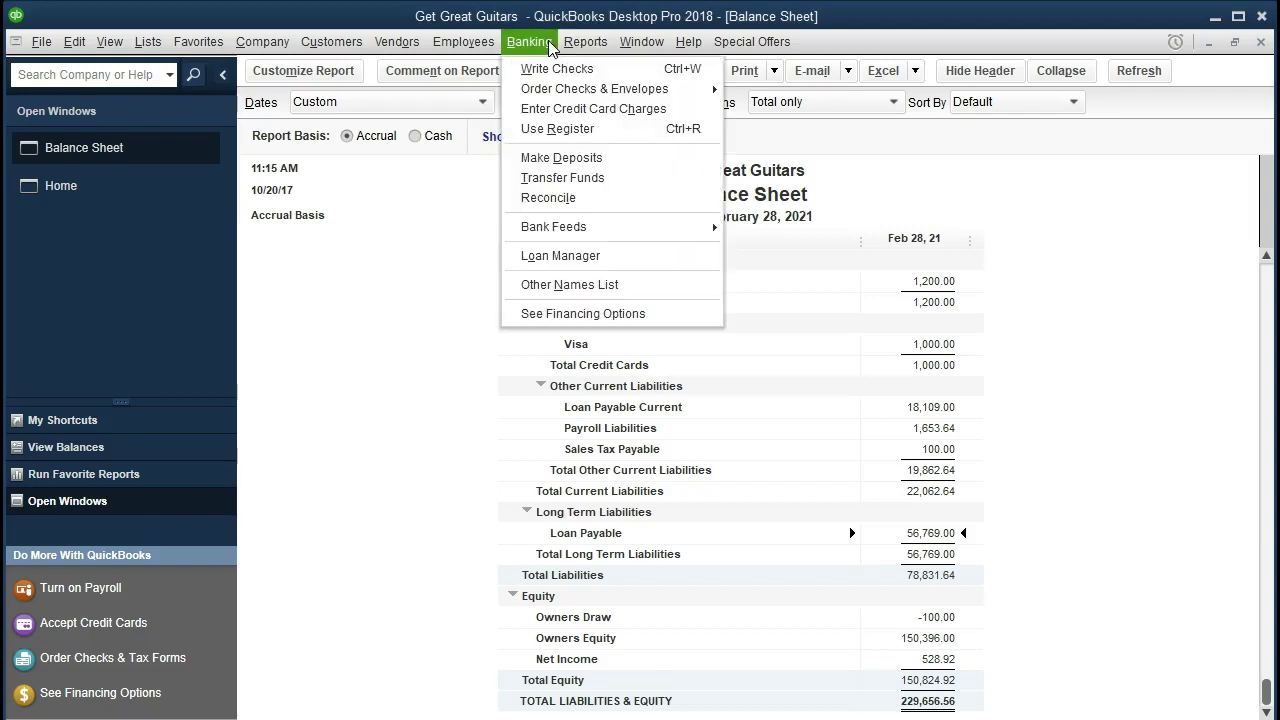
click(597, 130)
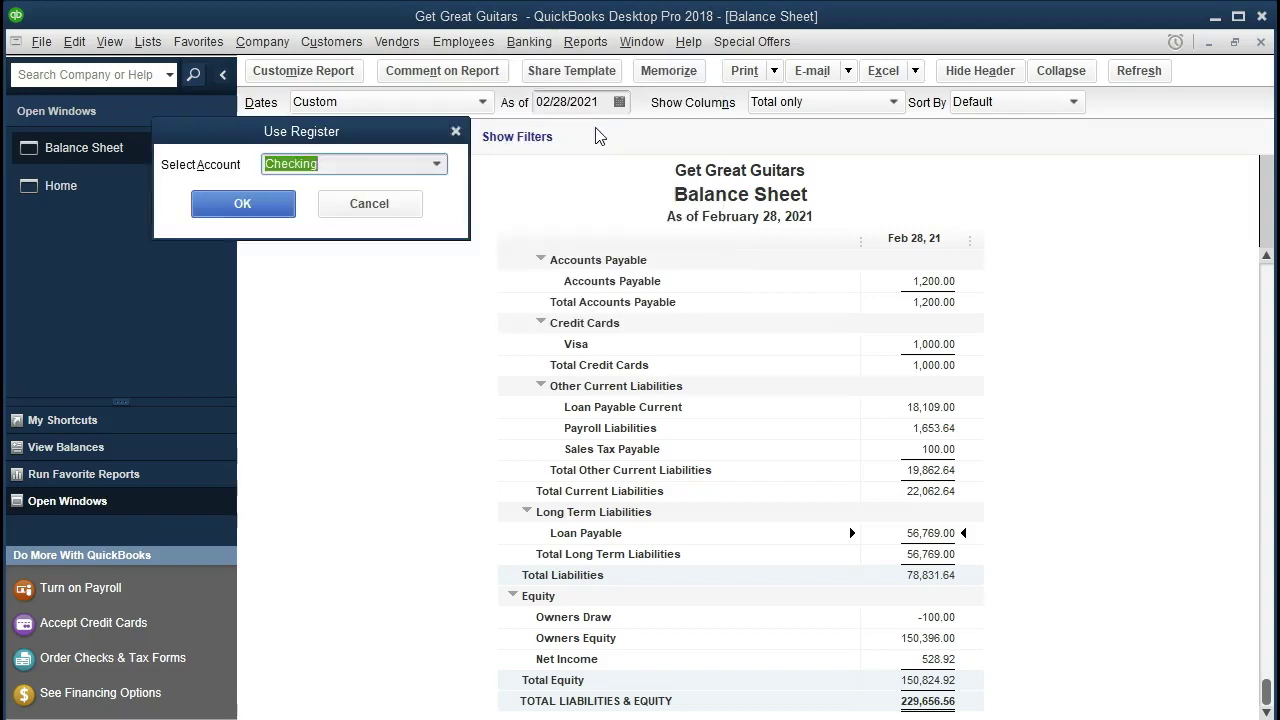
click(437, 165)
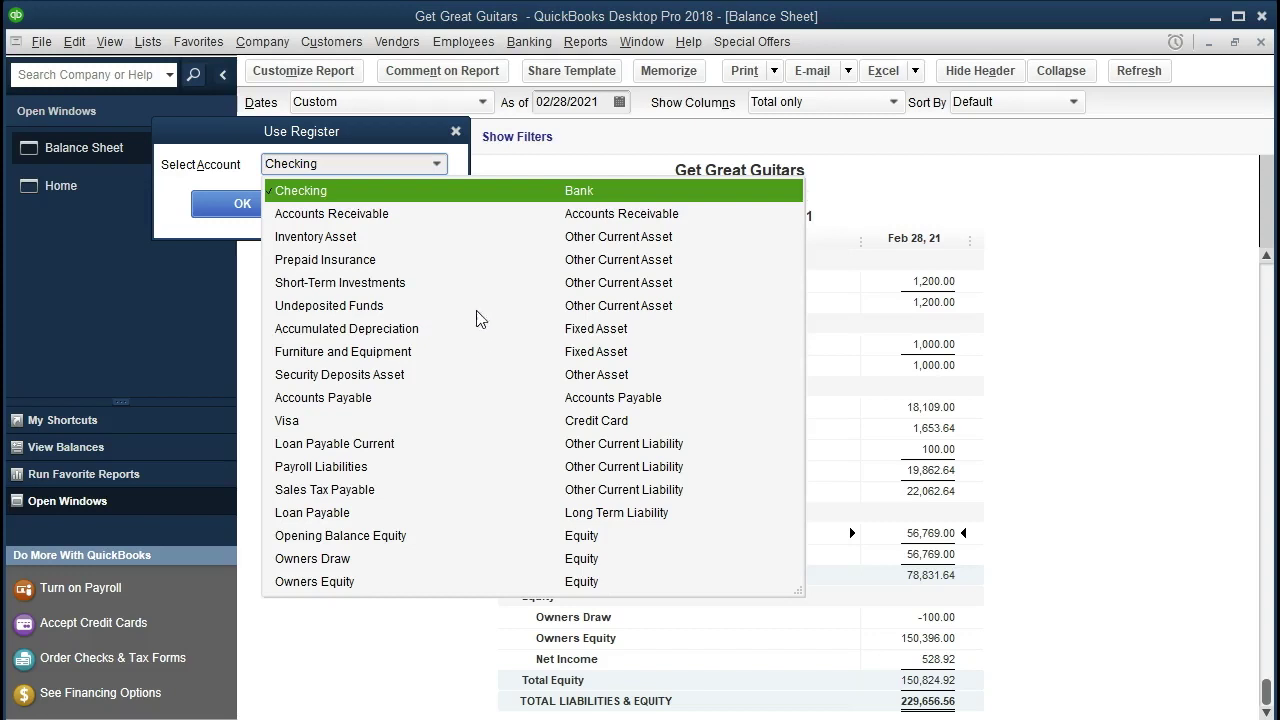
click(458, 131)
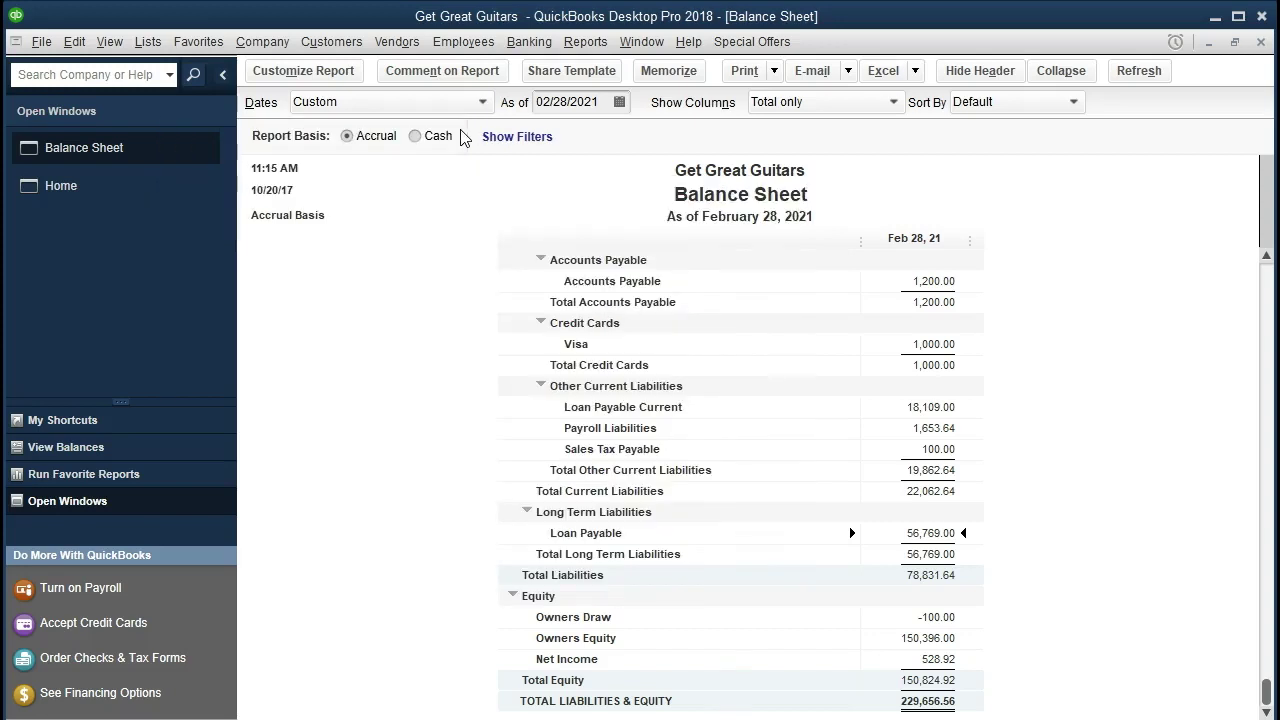
Add a new Other Current Liability account named Interest Payable to the chart of accounts.
click(148, 42)
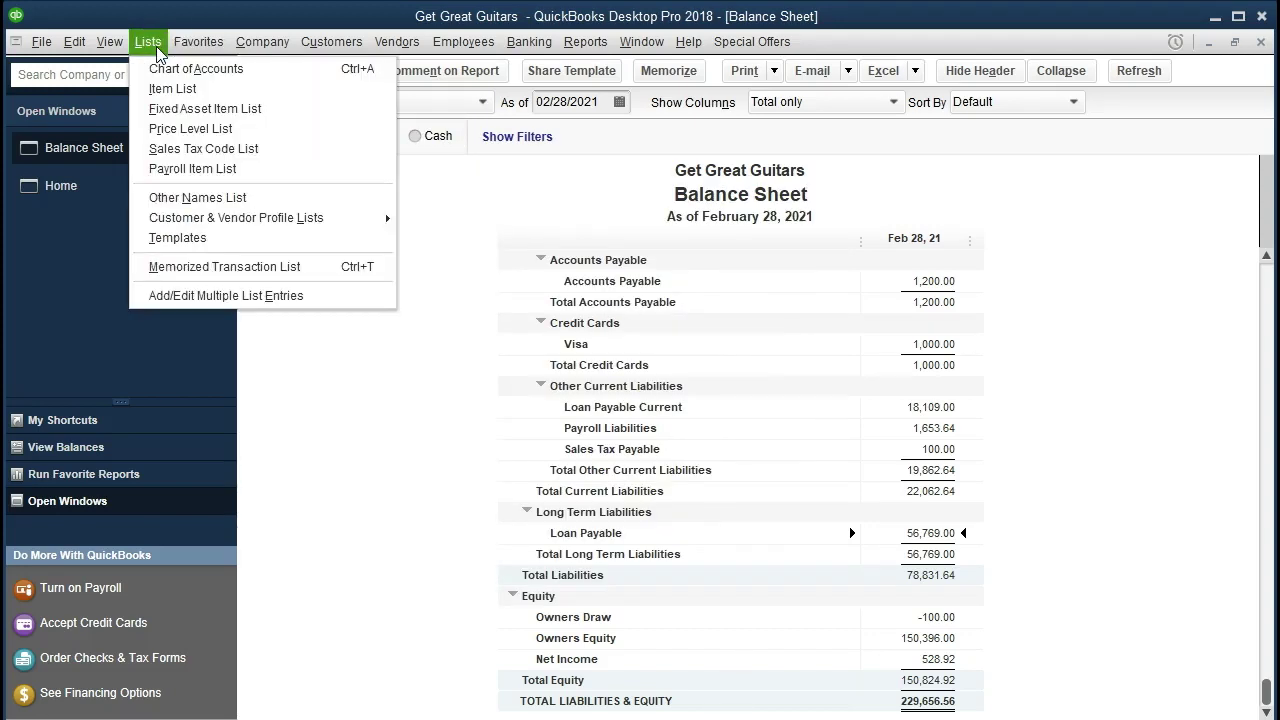
click(246, 75)
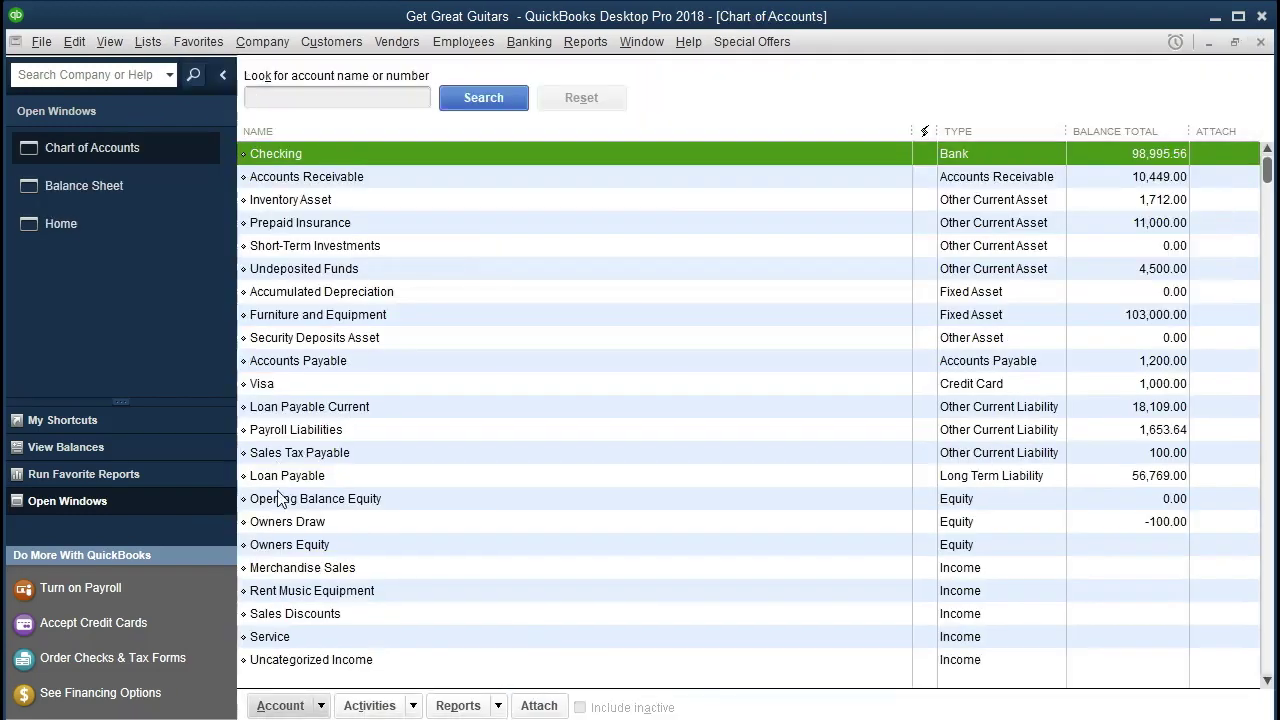
click(324, 709)
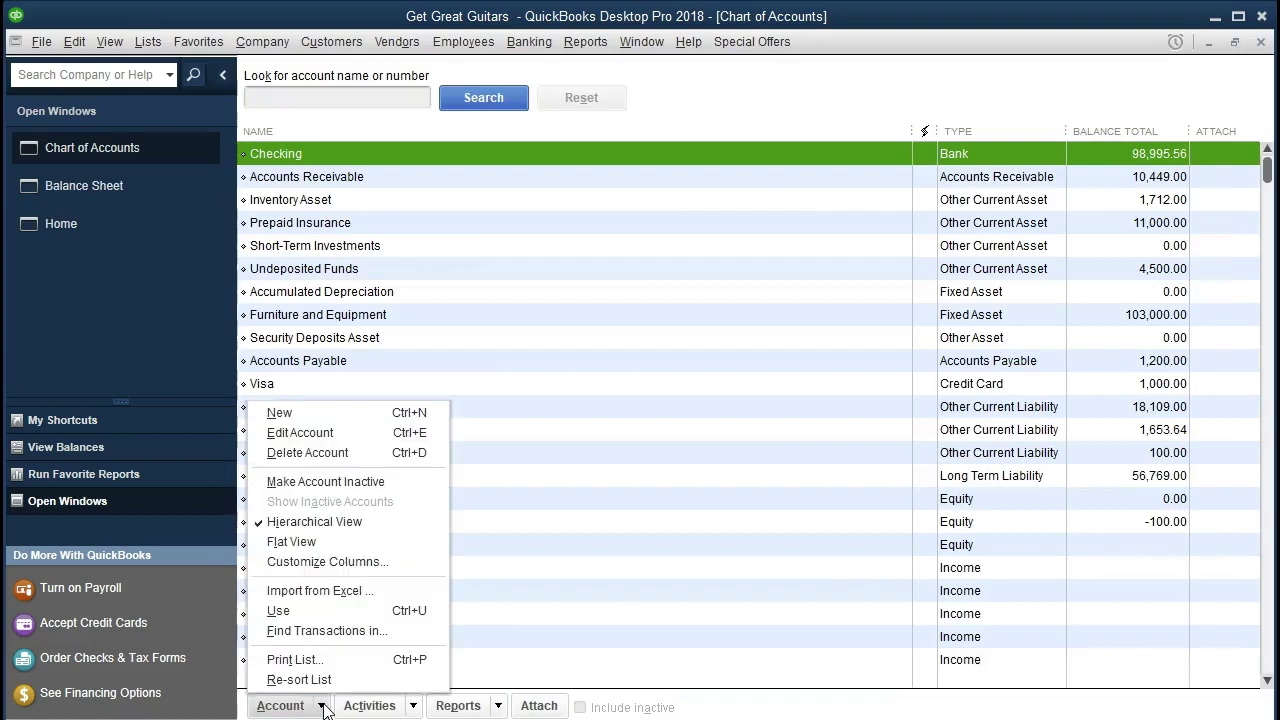
click(310, 414)
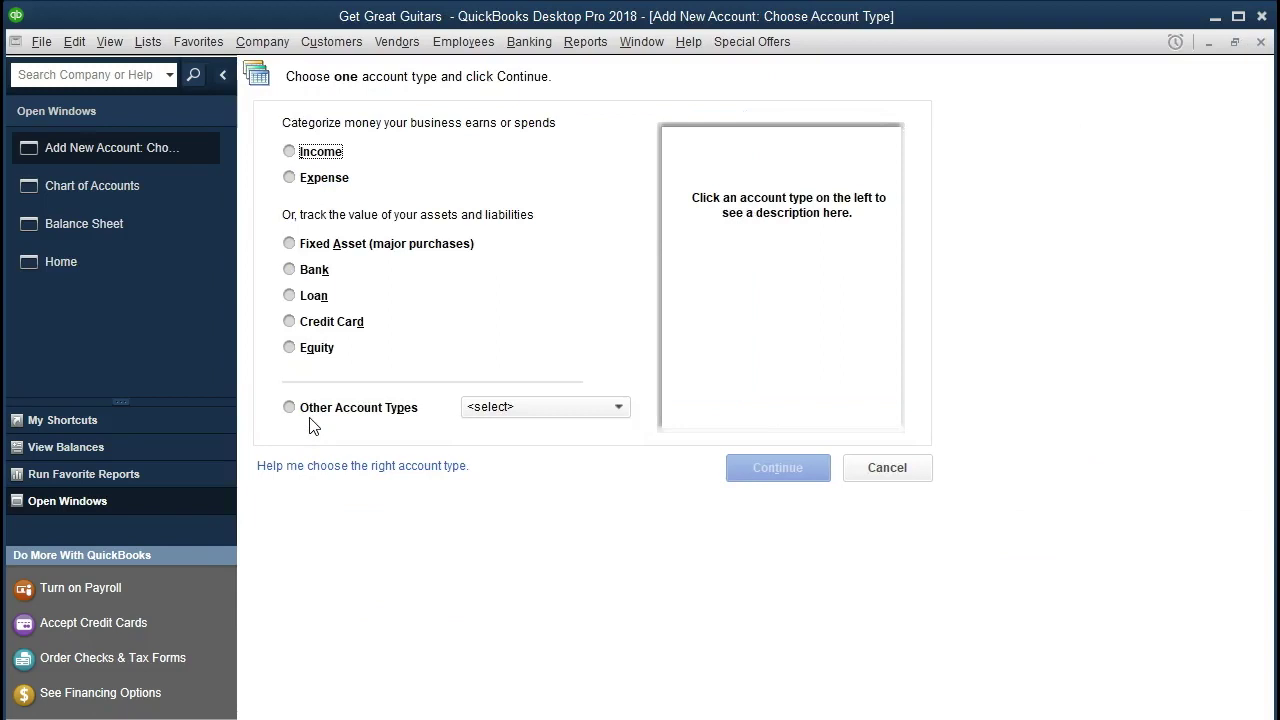
click(618, 410)
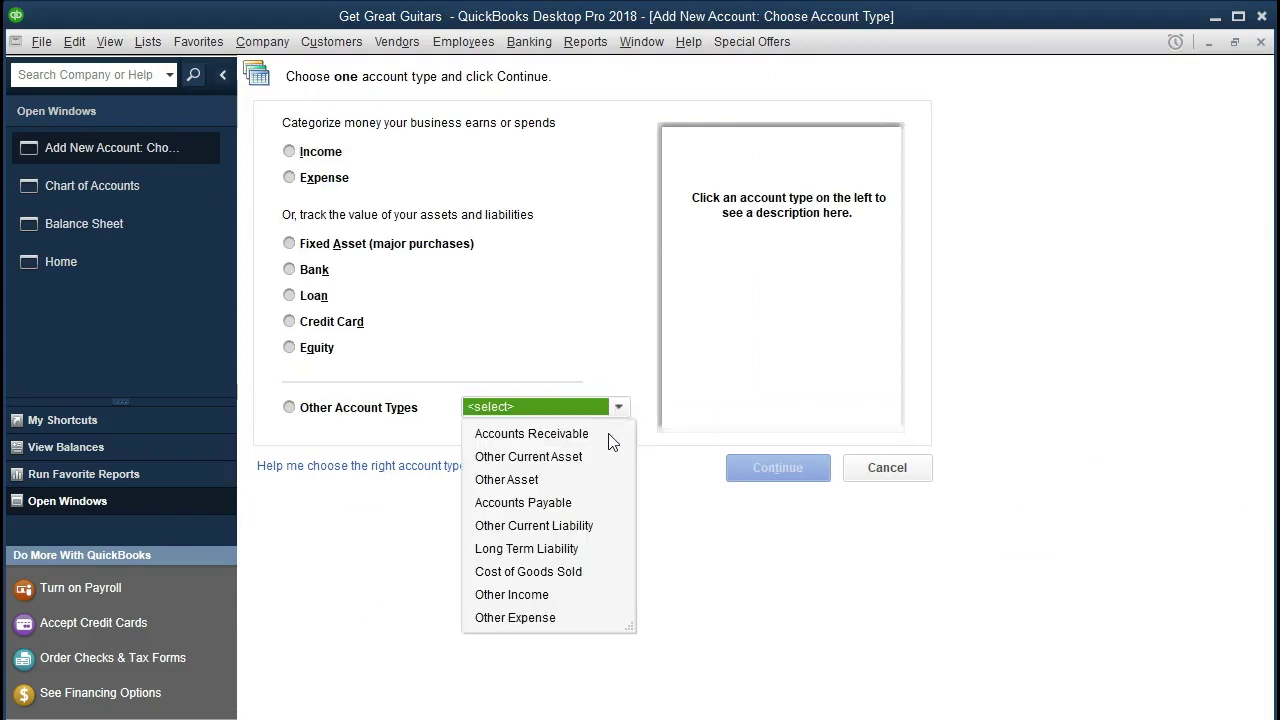
click(588, 526)
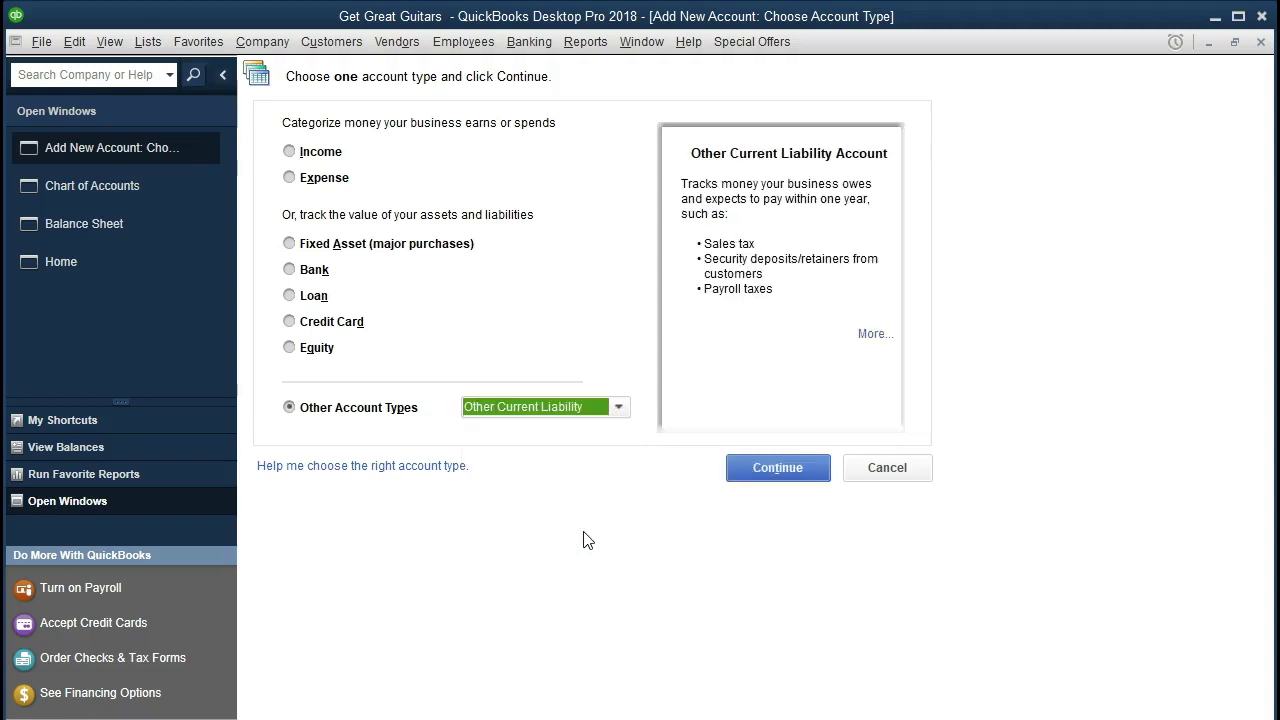
click(741, 476)
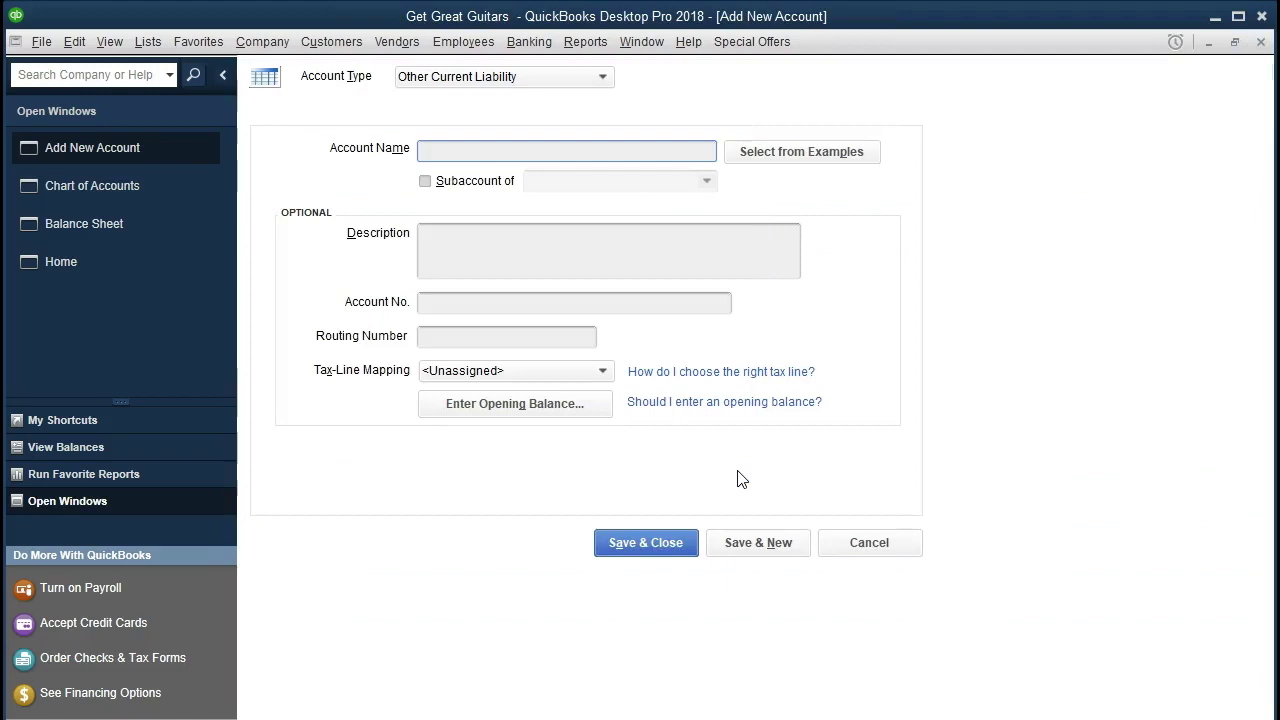
text(Interest Payable)
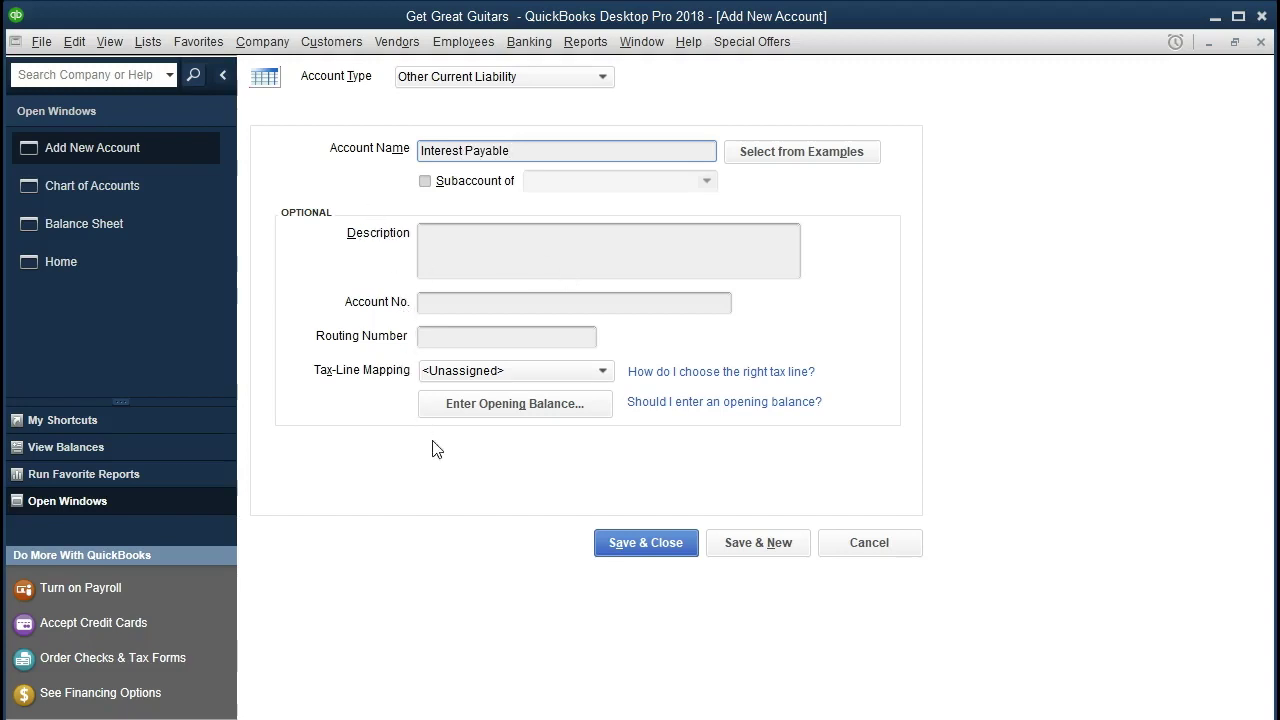
click(617, 550)
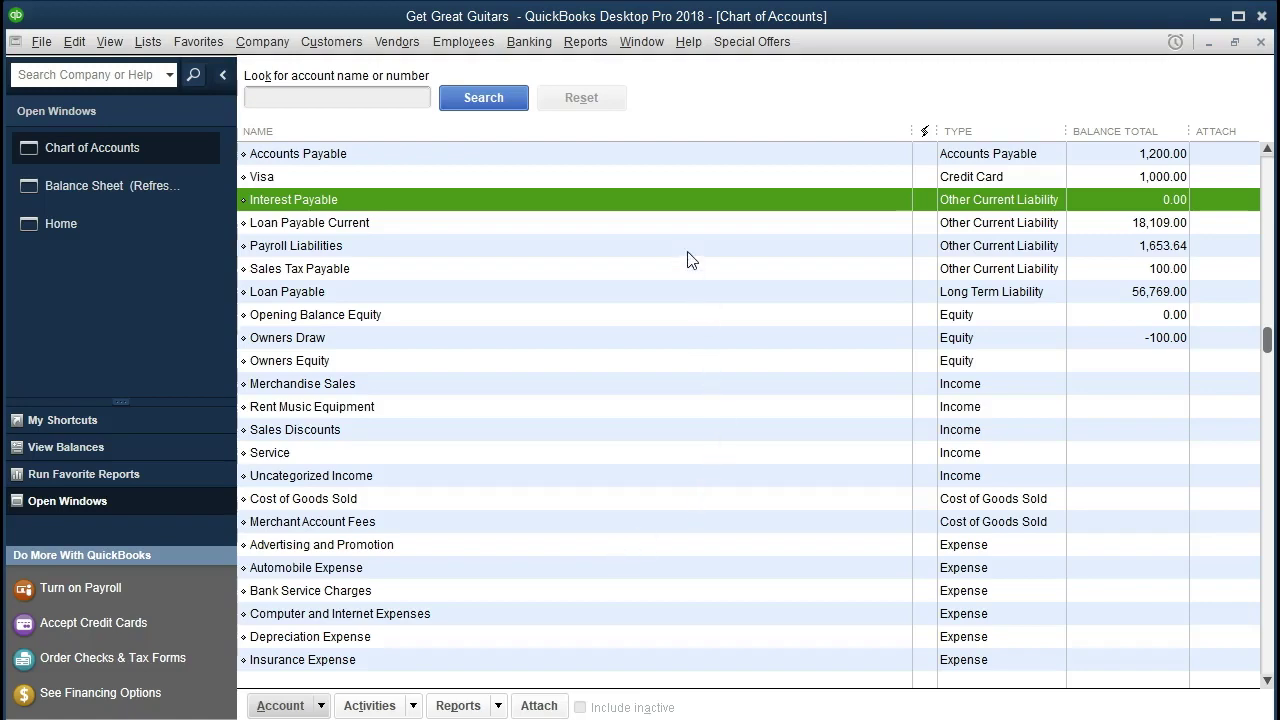
click(529, 41)
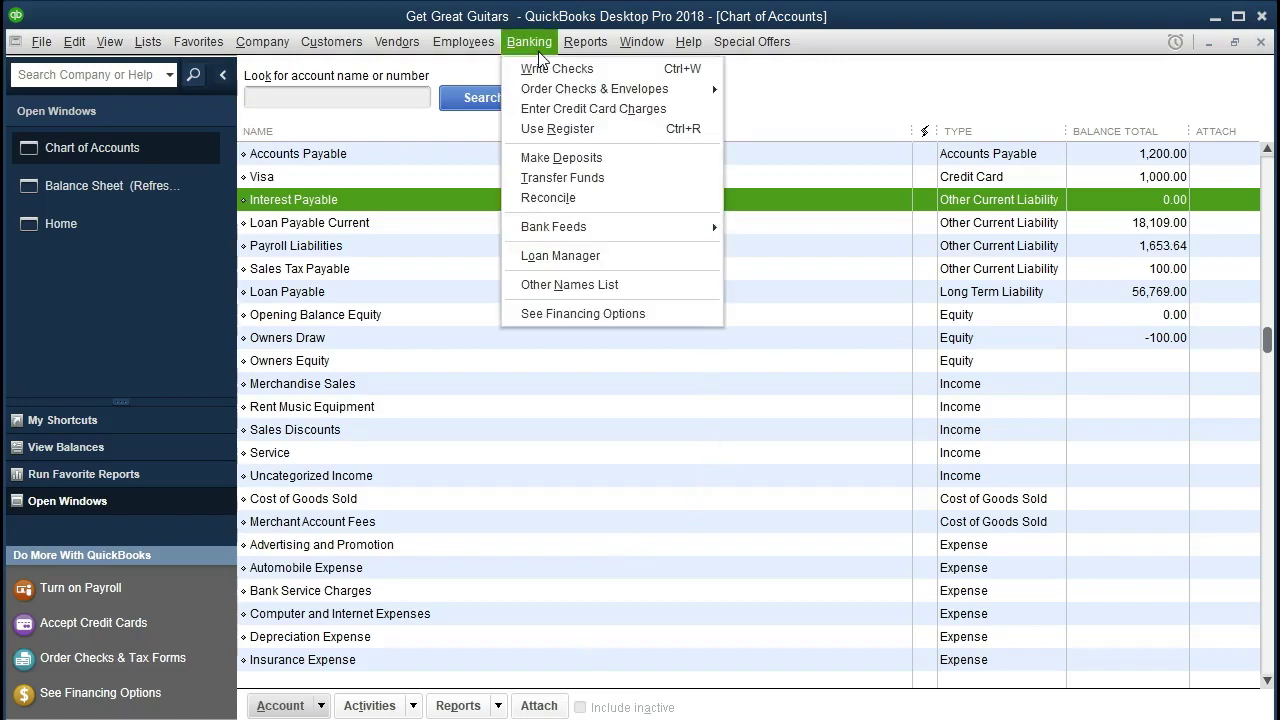
click(603, 130)
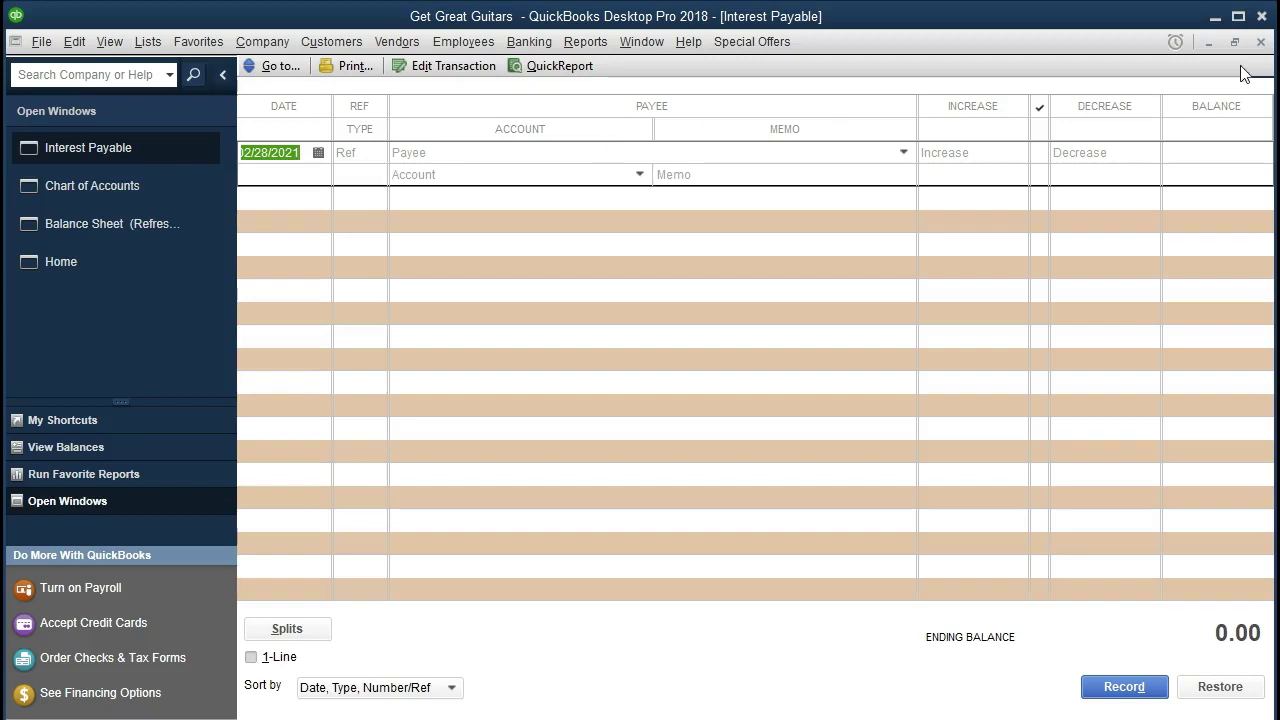
click(1262, 42)
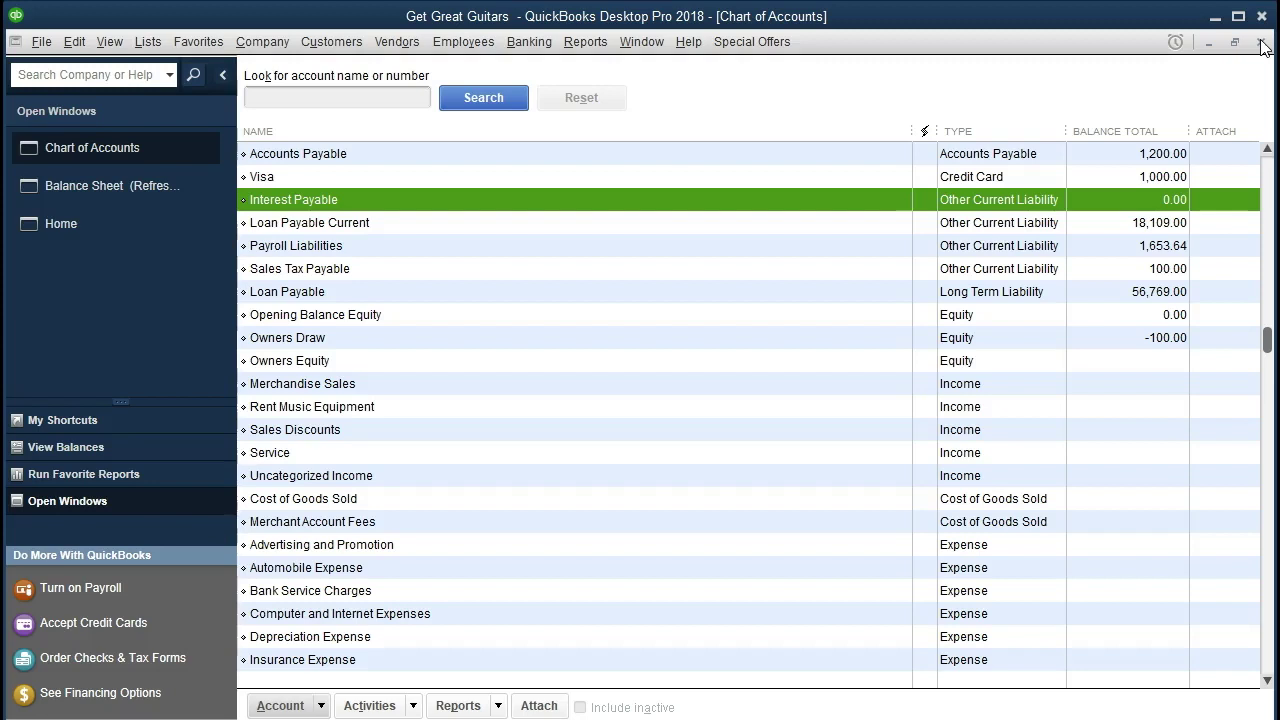
click(1262, 42)
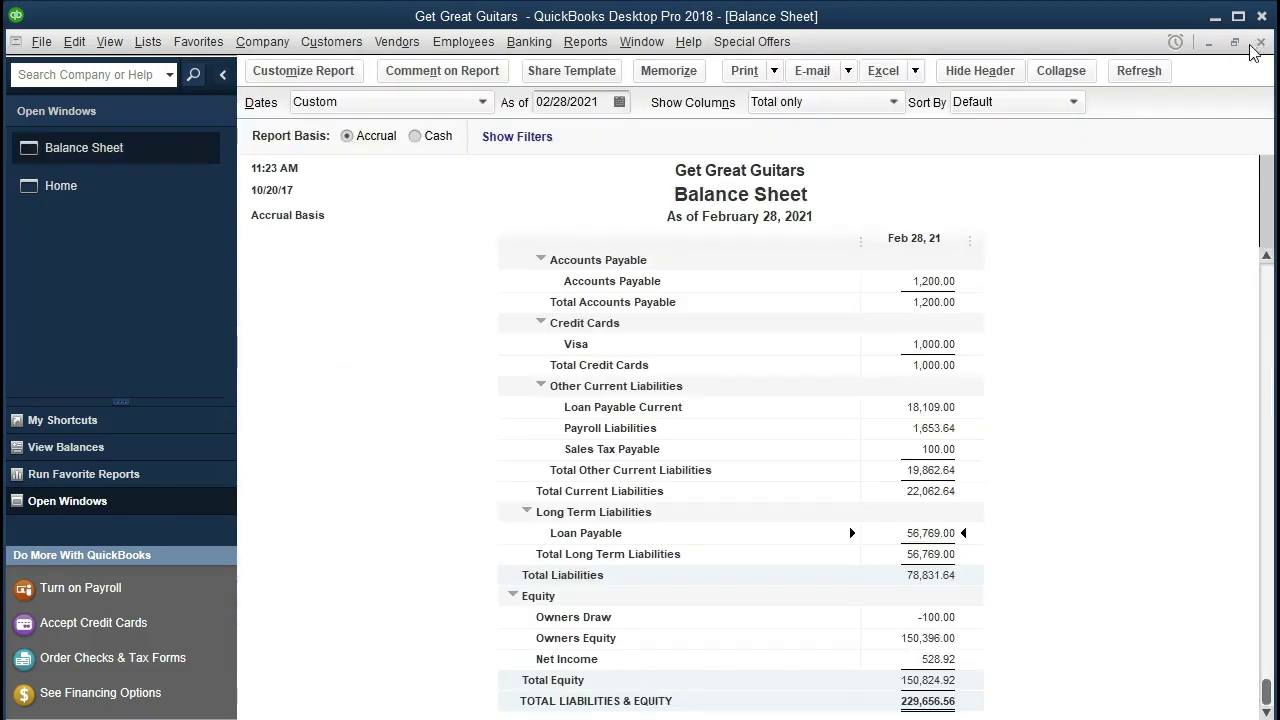
Open the register for the Interest Payable account.
click(529, 41)
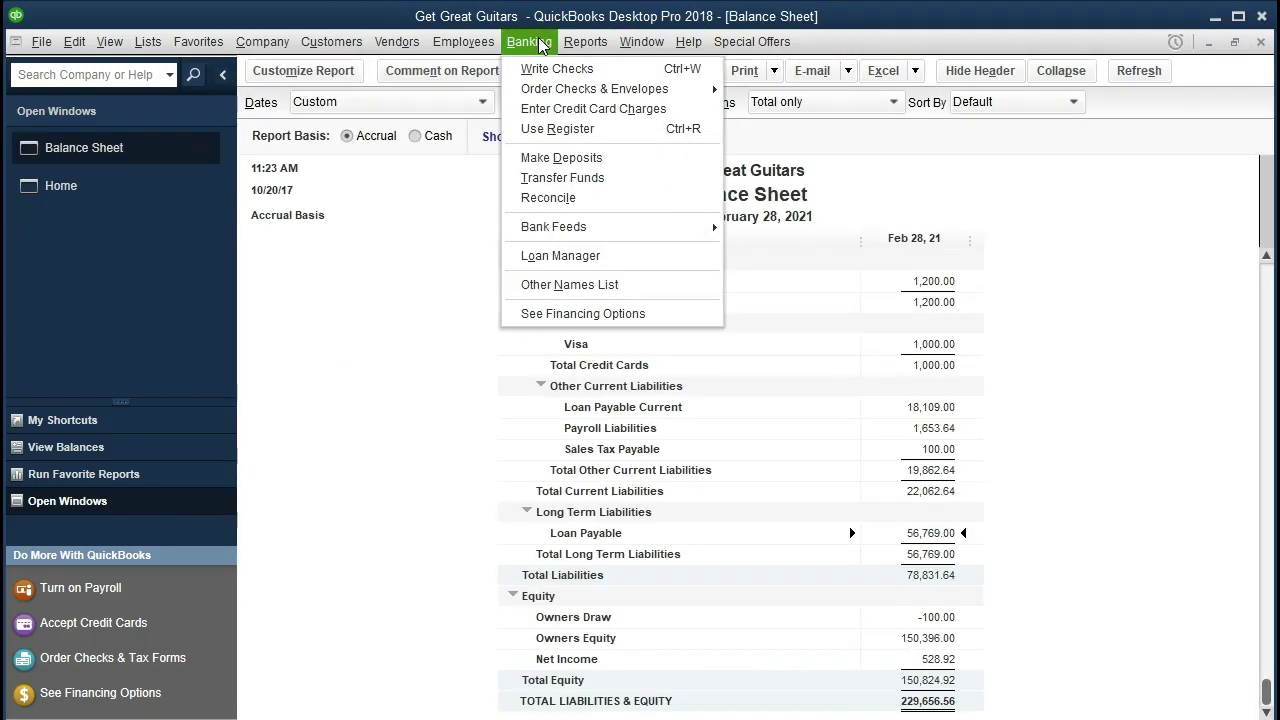
click(590, 129)
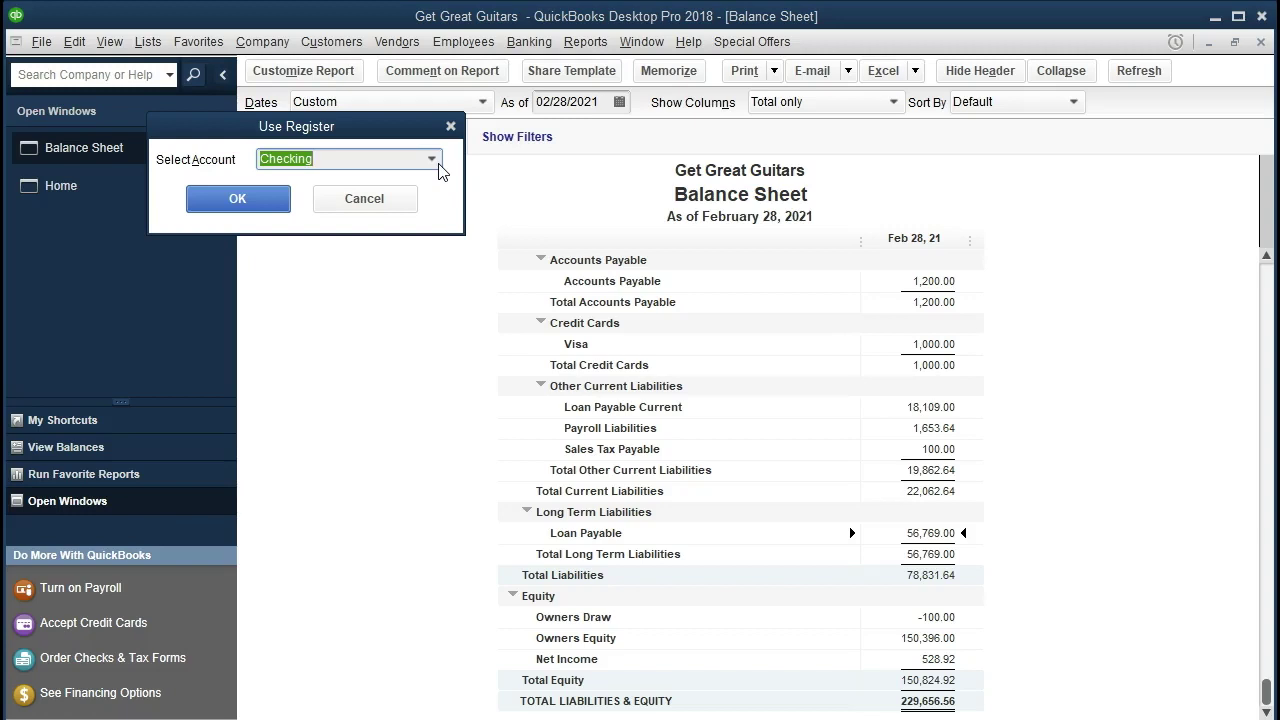
click(432, 159)
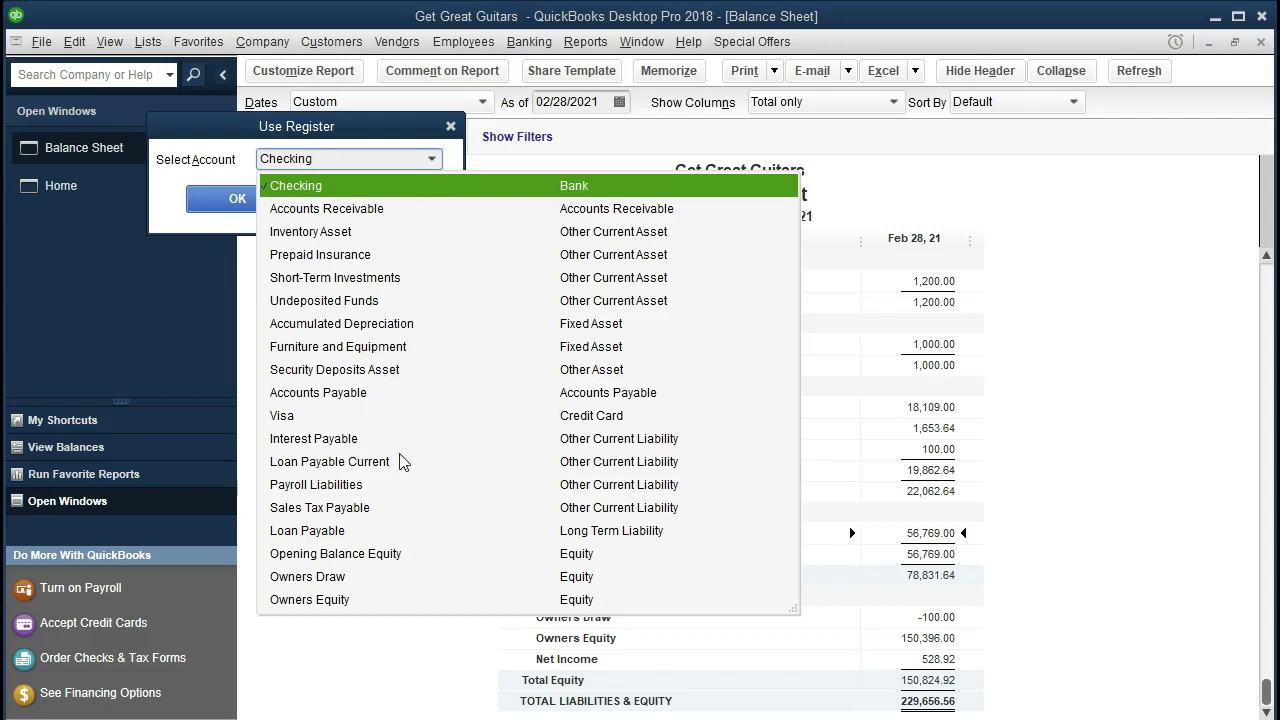
click(350, 441)
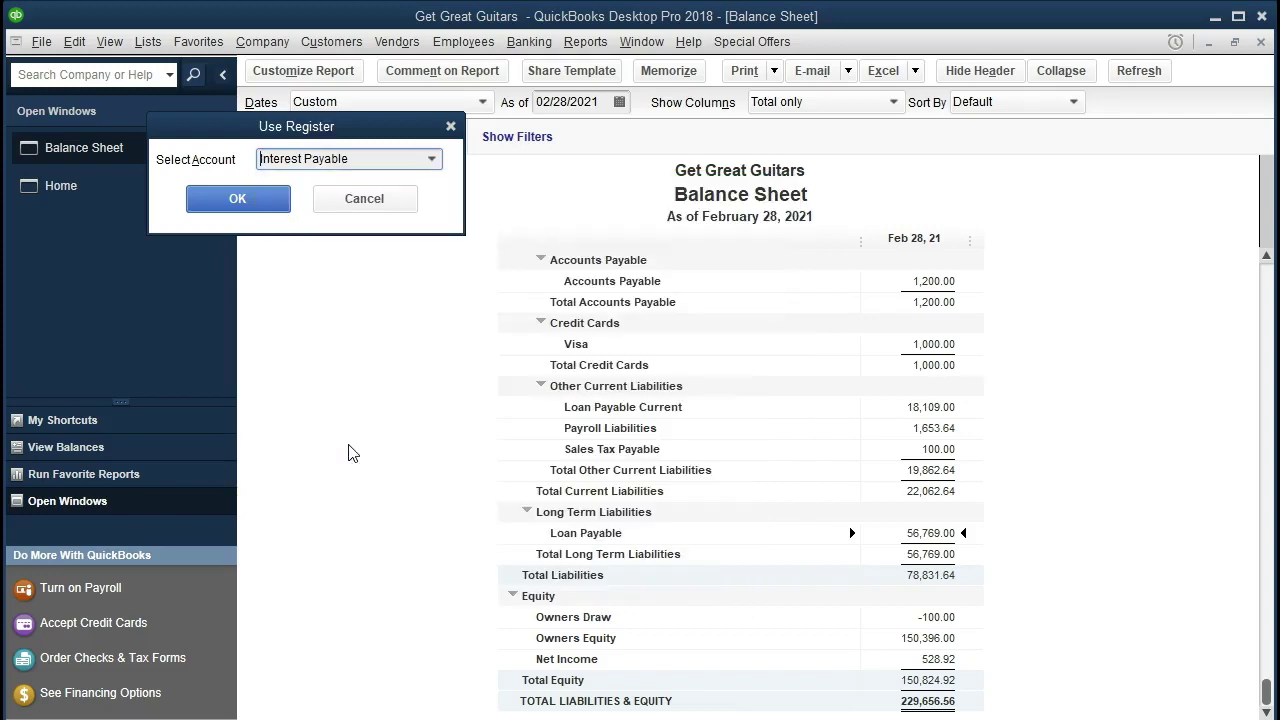
click(266, 207)
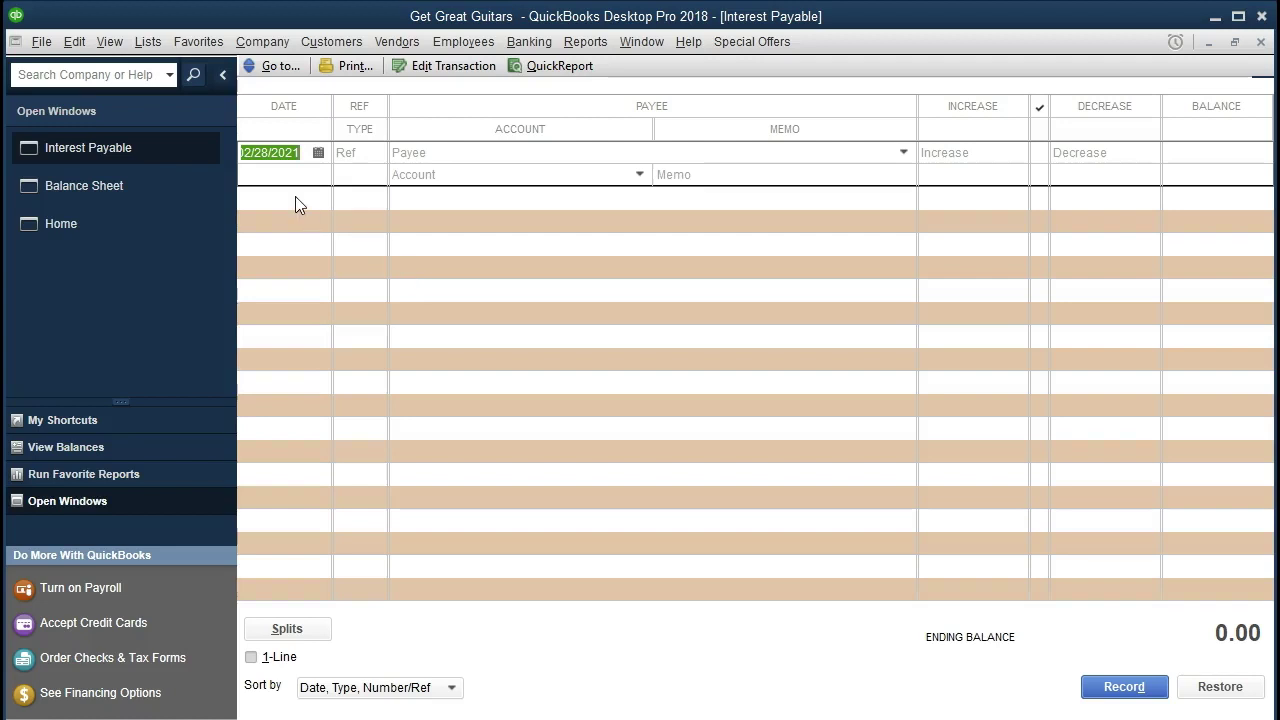
Check the payment 1 interest in the Excel short-term loan schedule and enter it as a 25 increase dated 02/28/2021 in the Interest Payable register.
key(Tab)
key(Tab)
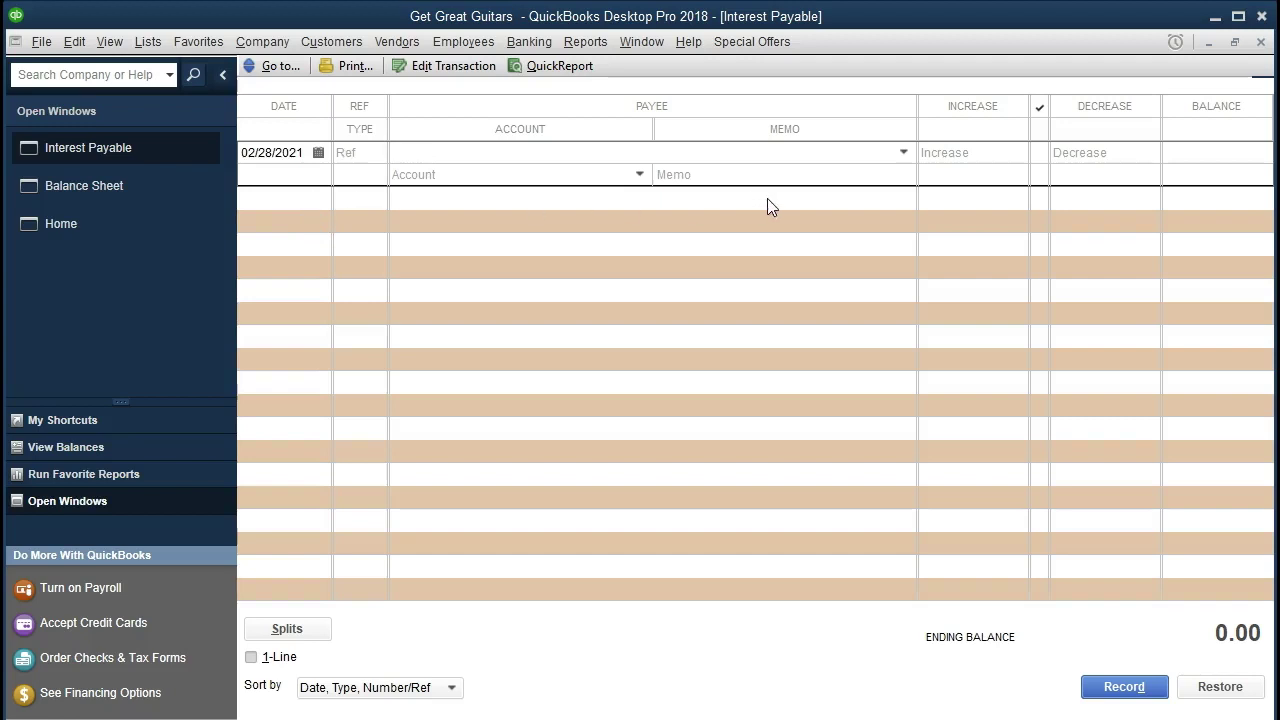
click(990, 153)
key(Tab)
key(alt+Tab)
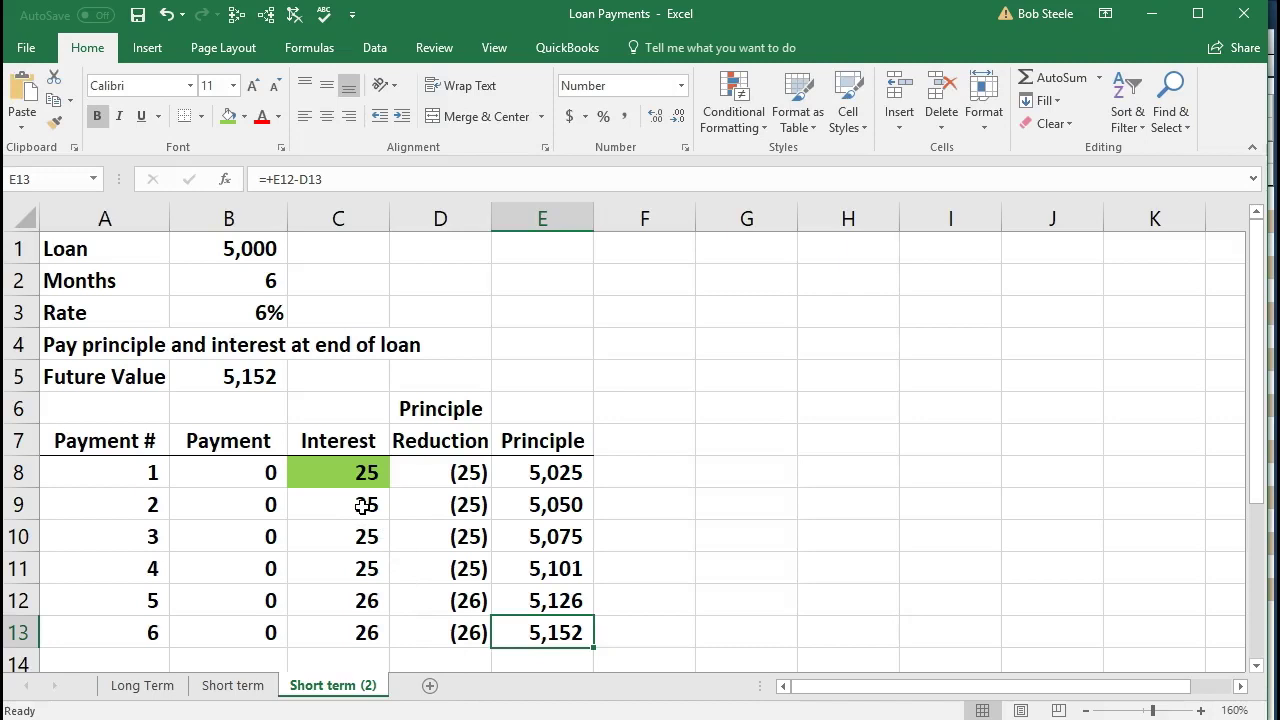
click(1153, 22)
click(983, 151)
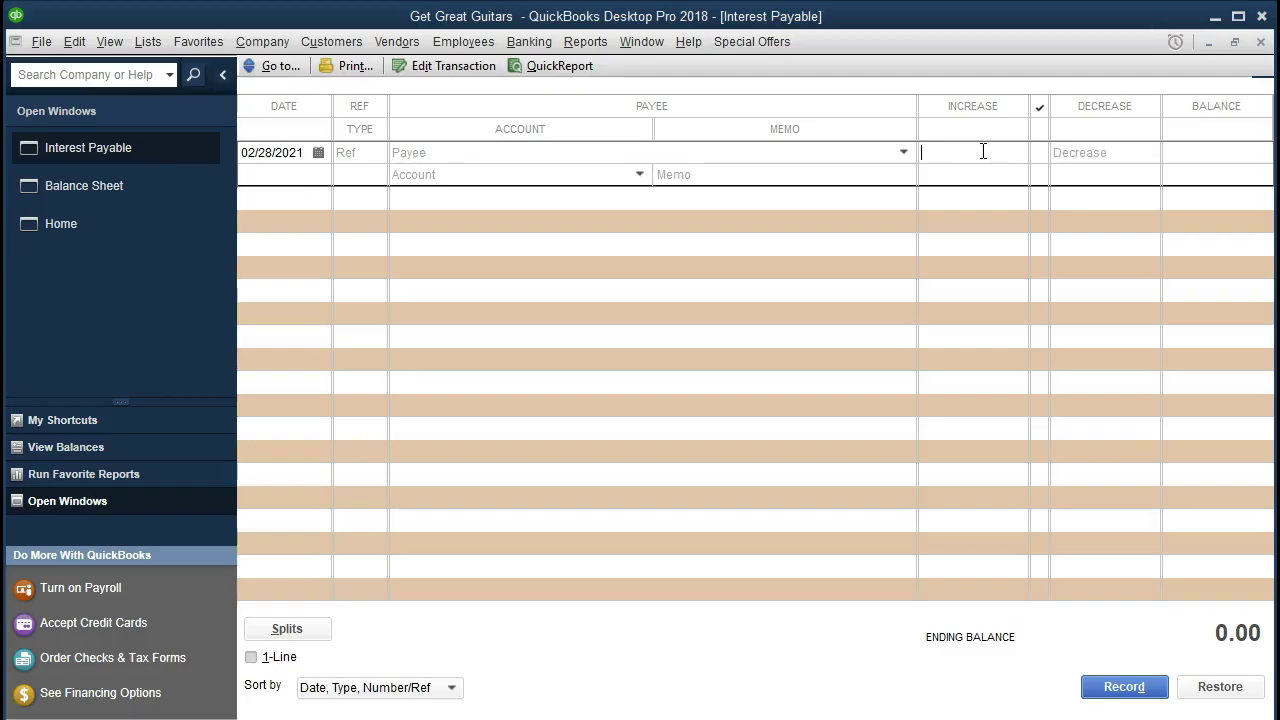
text(25)
key(Tab)
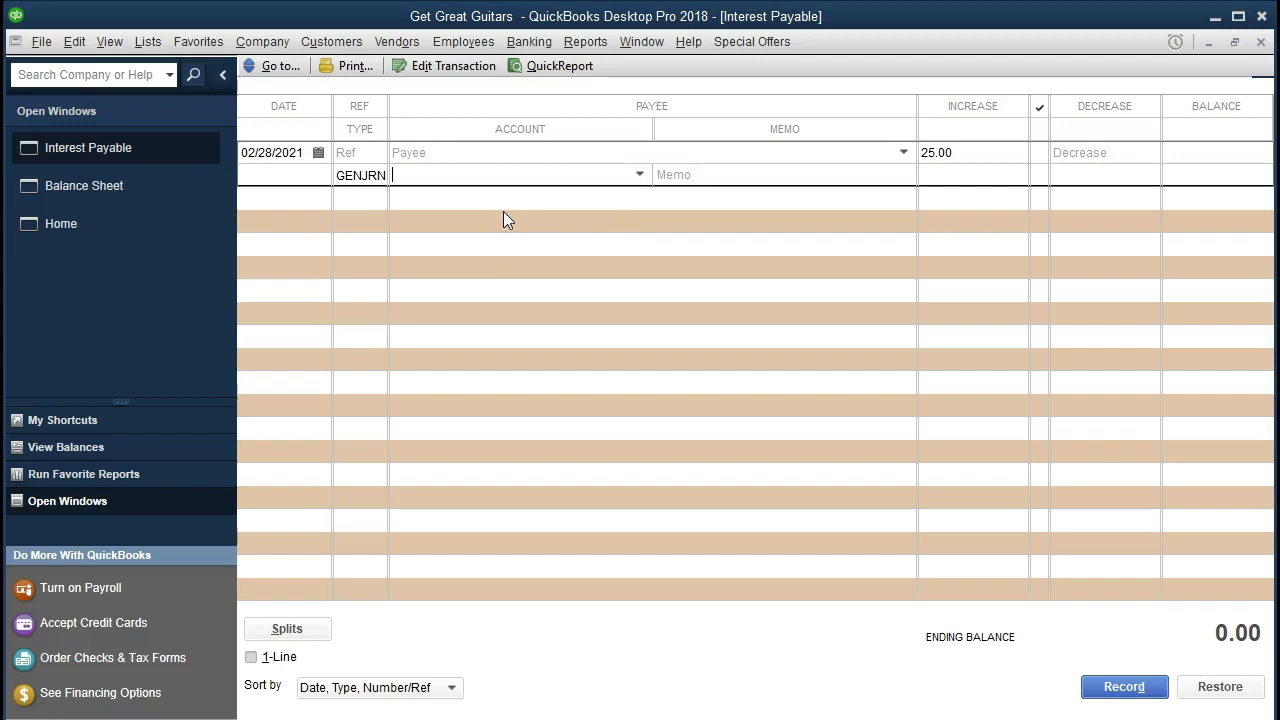
Assign the register entry to the Interest Expense account with the memo "Adj entry accrued interest".
click(640, 175)
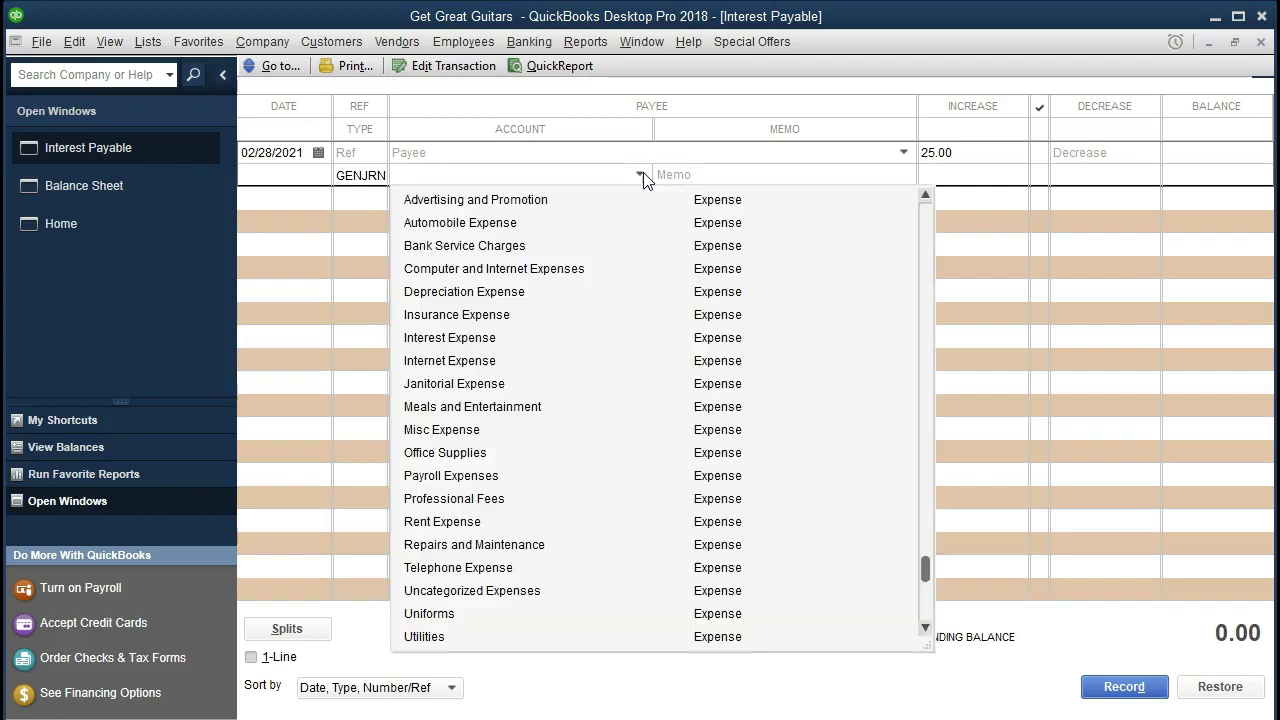
text(Interest Expense)
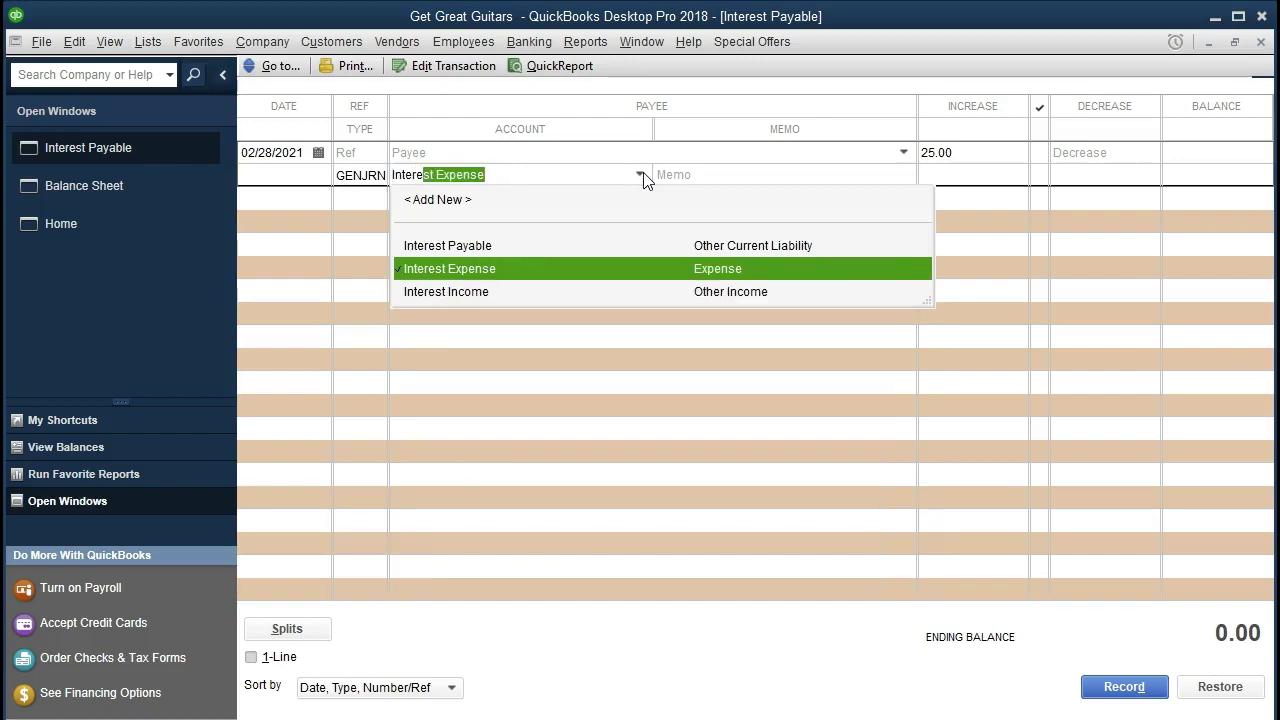
click(596, 261)
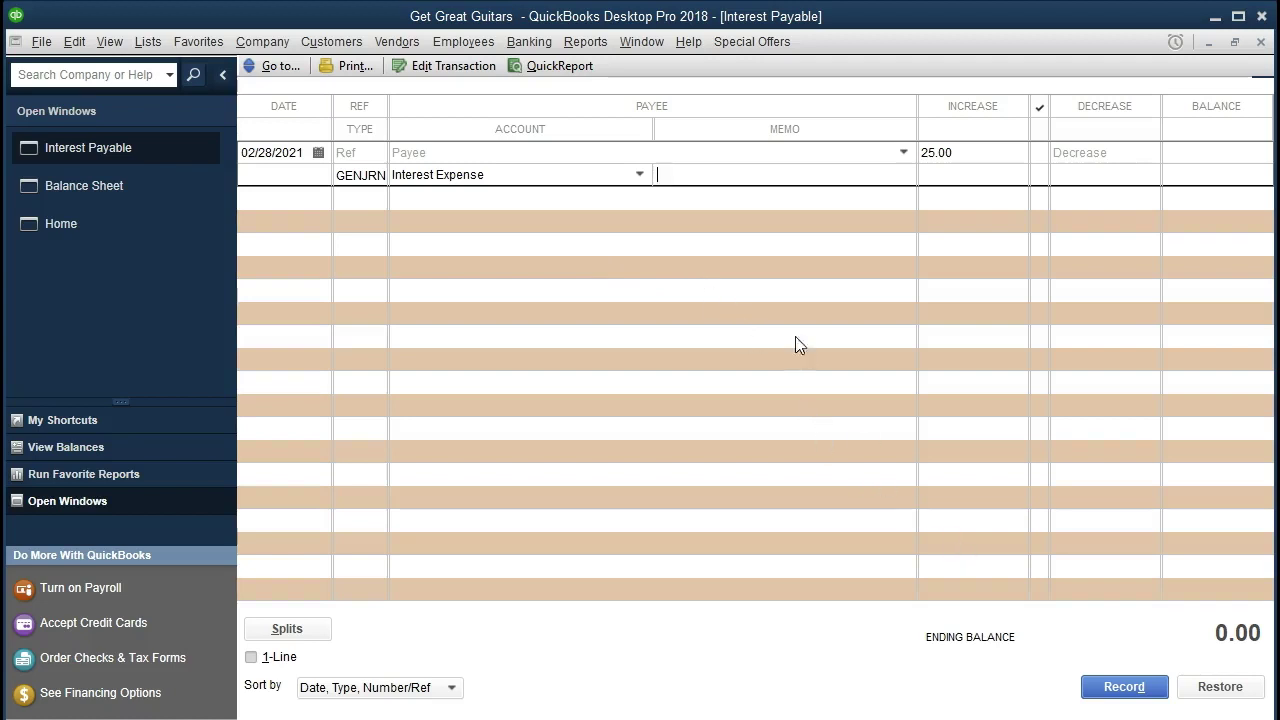
text(Adj entry accrued interest)
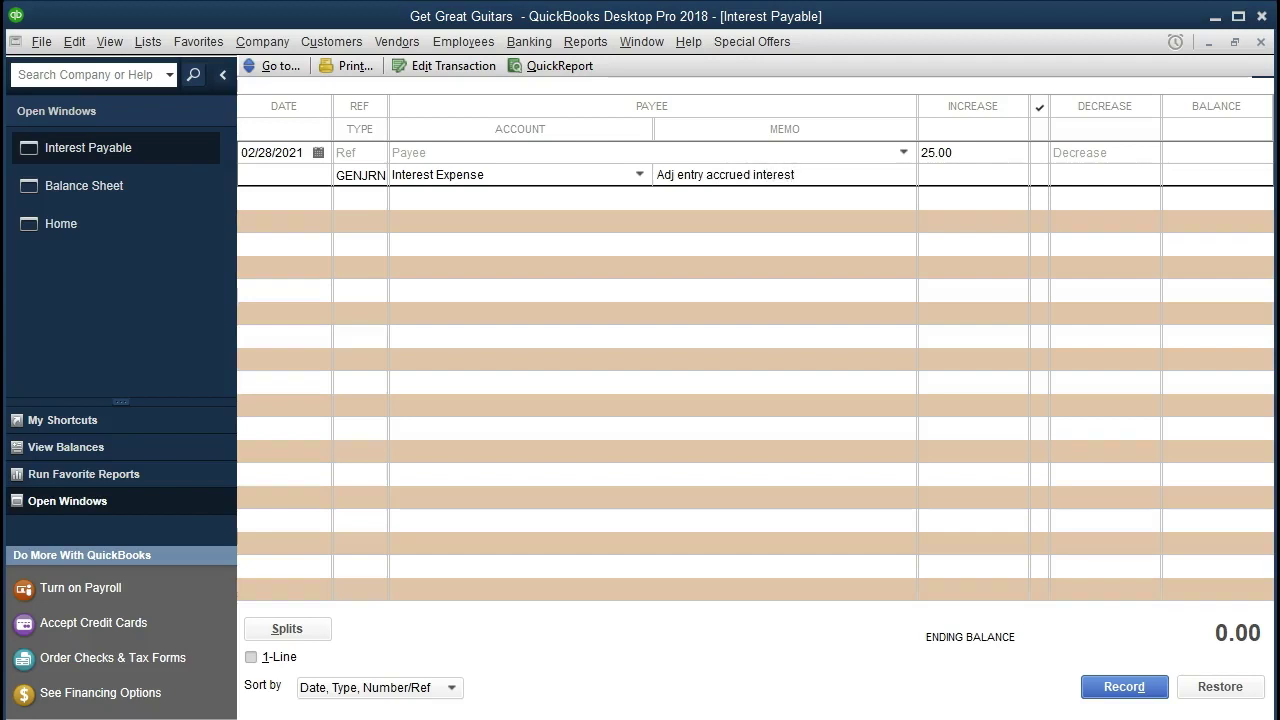
Record the accrued interest entry in the register and bring up the Balance Sheet's Other Current Liabilities section.
key(Return)
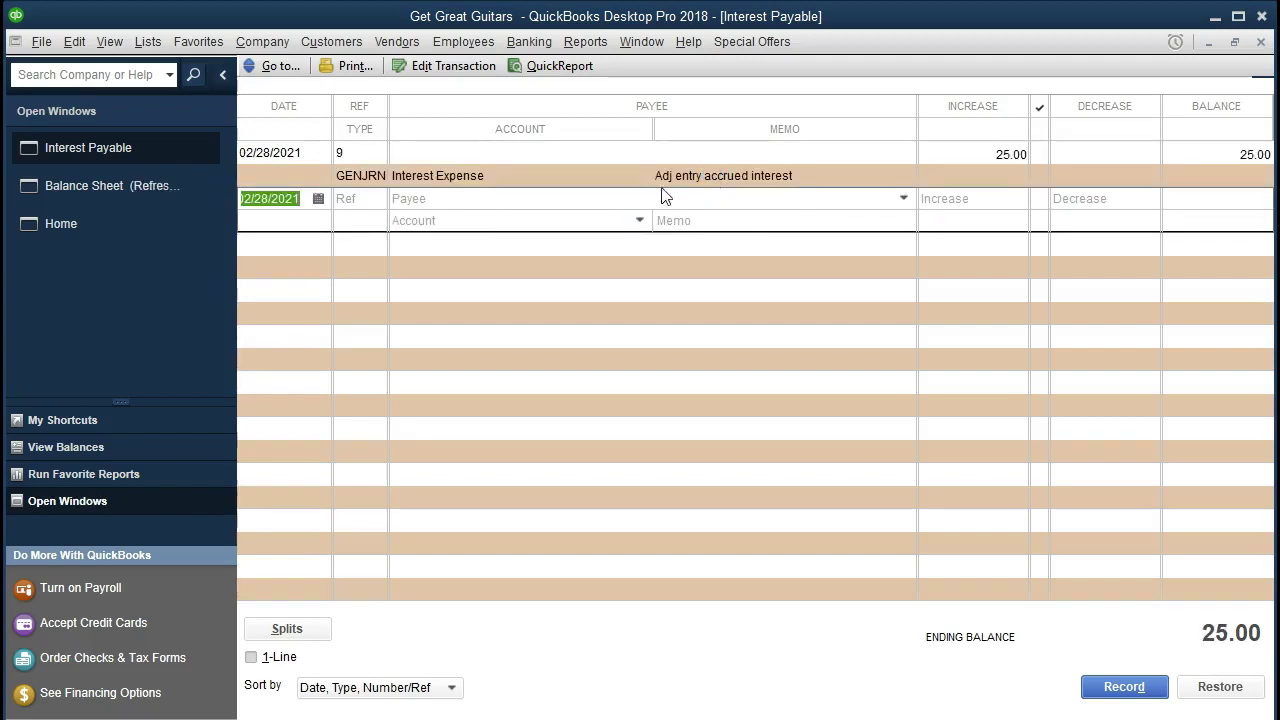
click(150, 196)
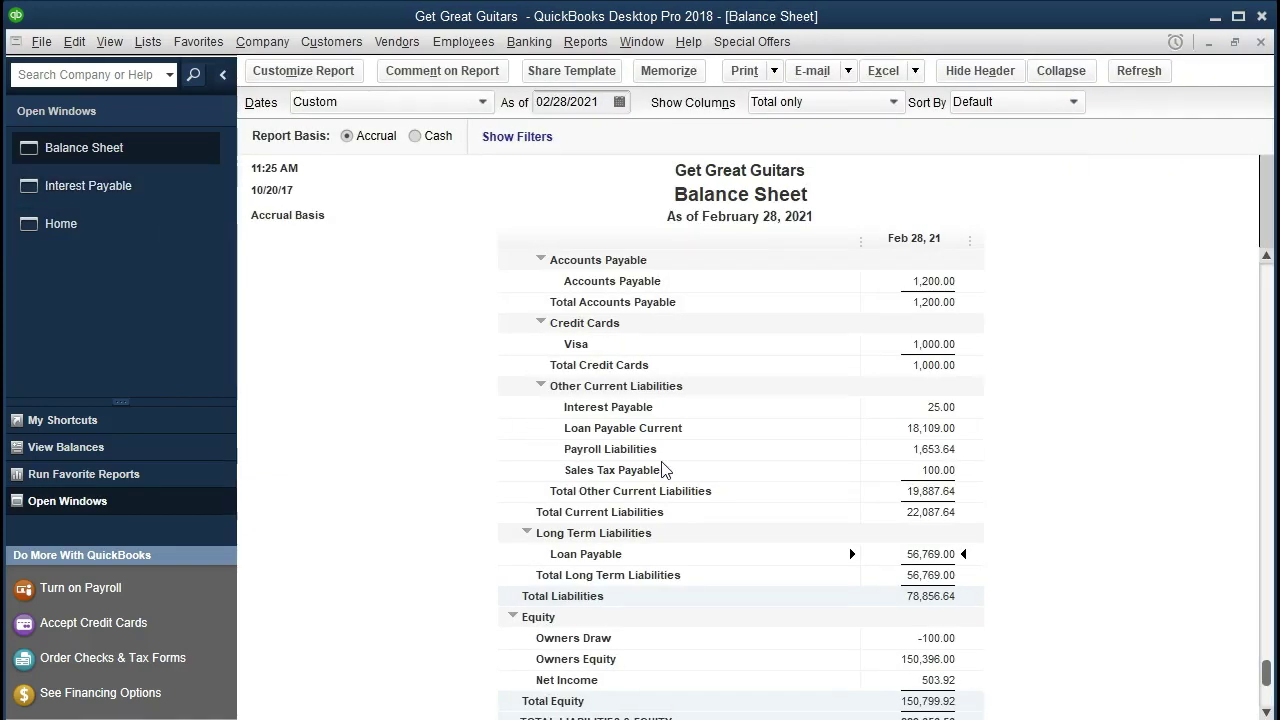
scroll(660, 468, up, 3)
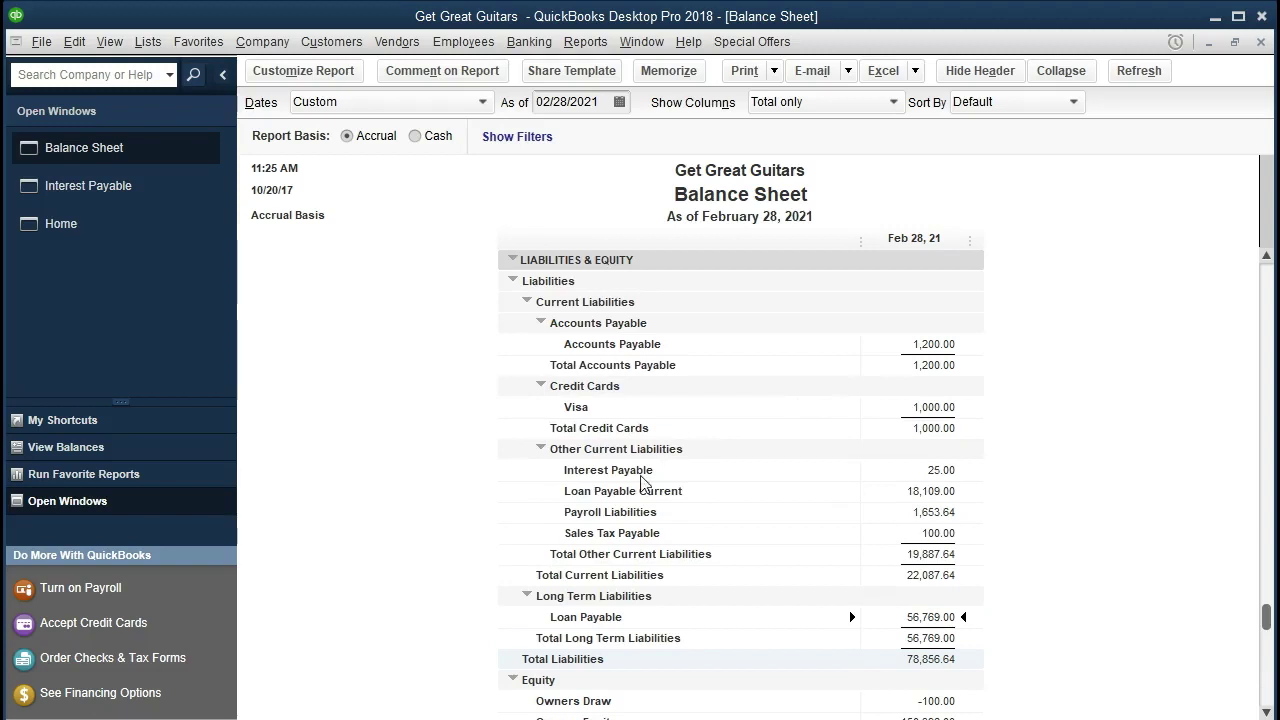
Trace the Balance Sheet's Interest Payable amount through its transaction report to the source register entry, and return to the Balance Sheet.
double_click(891, 476)
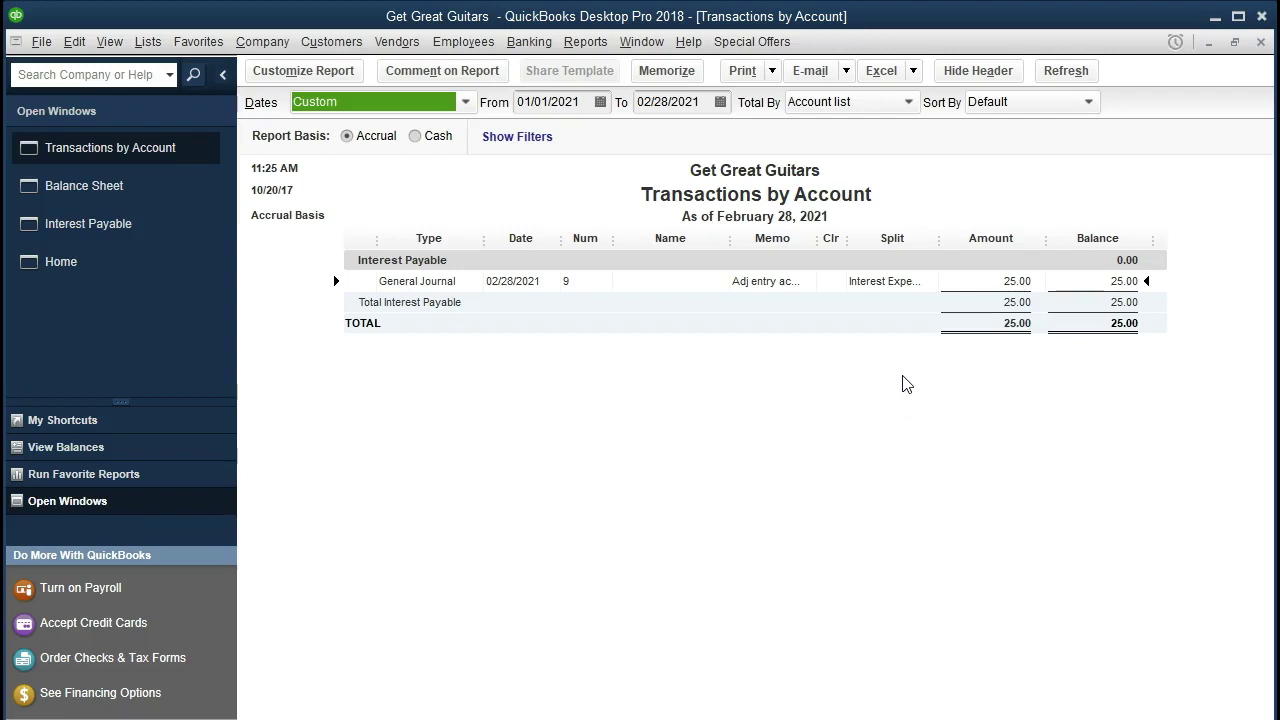
double_click(989, 283)
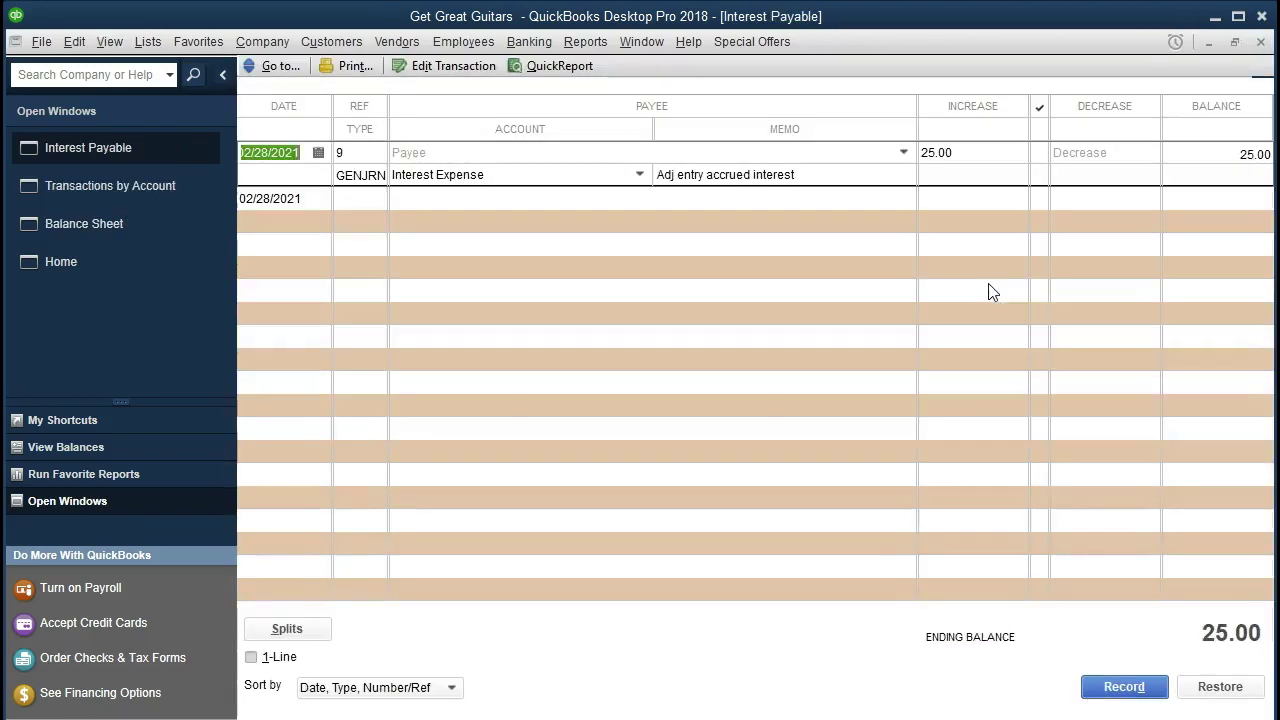
click(1259, 44)
click(1259, 42)
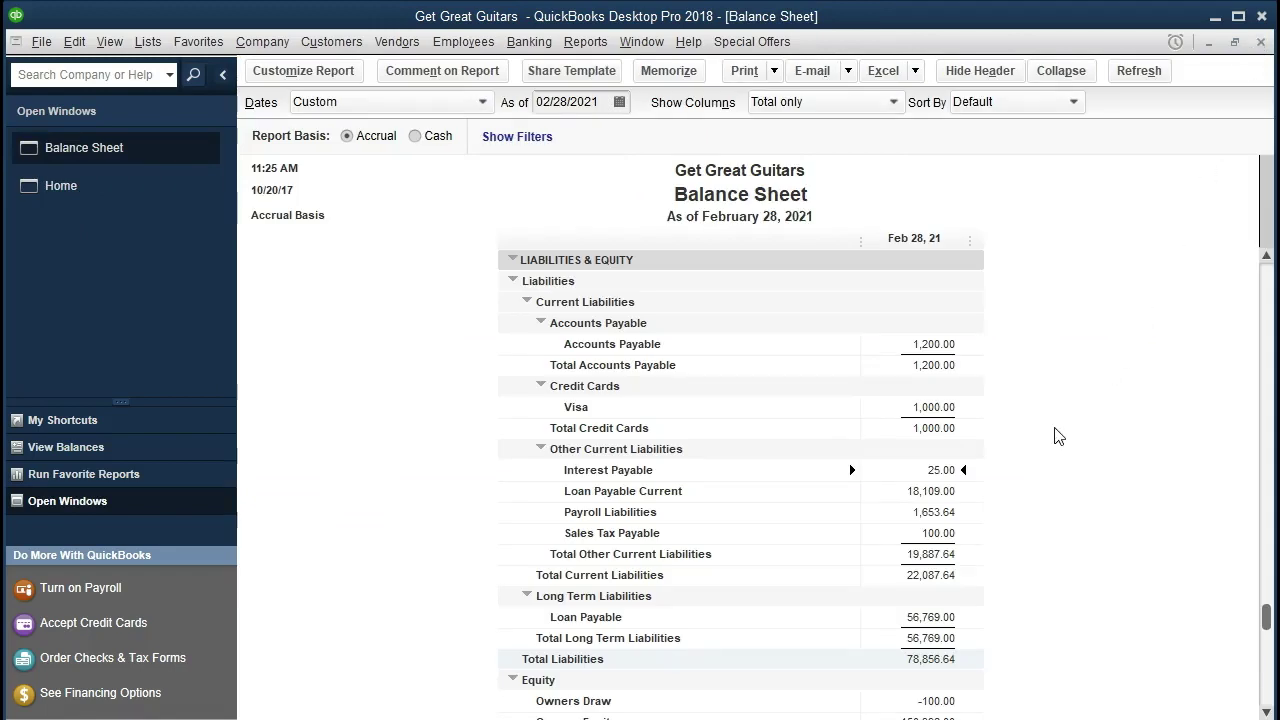
Run a standard Profit & Loss report for 01/01/2021 through 02/28/2021.
click(594, 47)
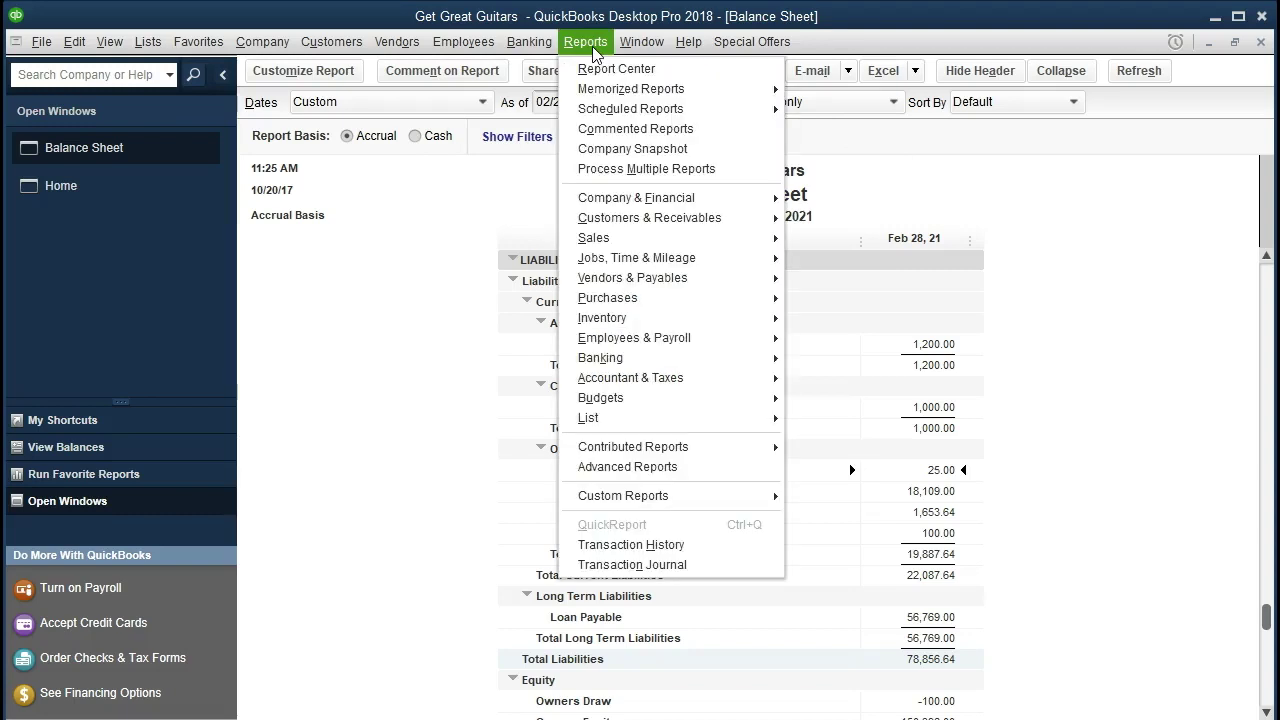
mouse_move(690, 197)
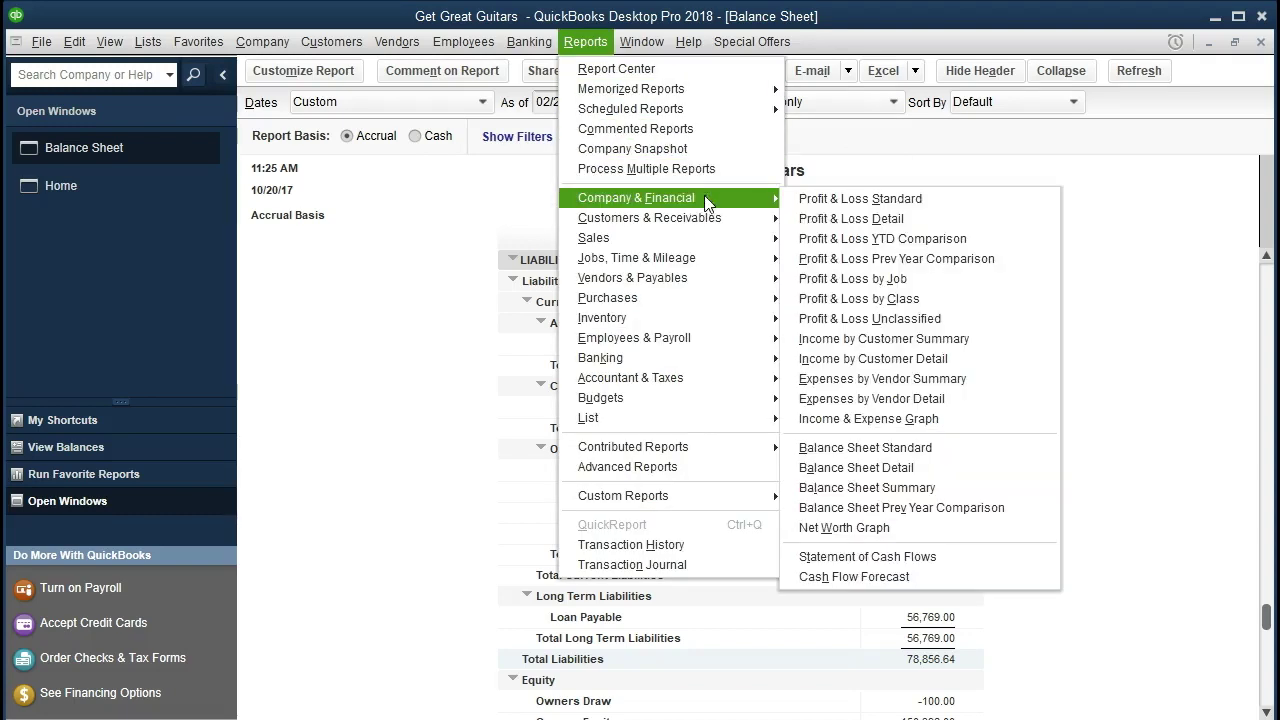
click(938, 200)
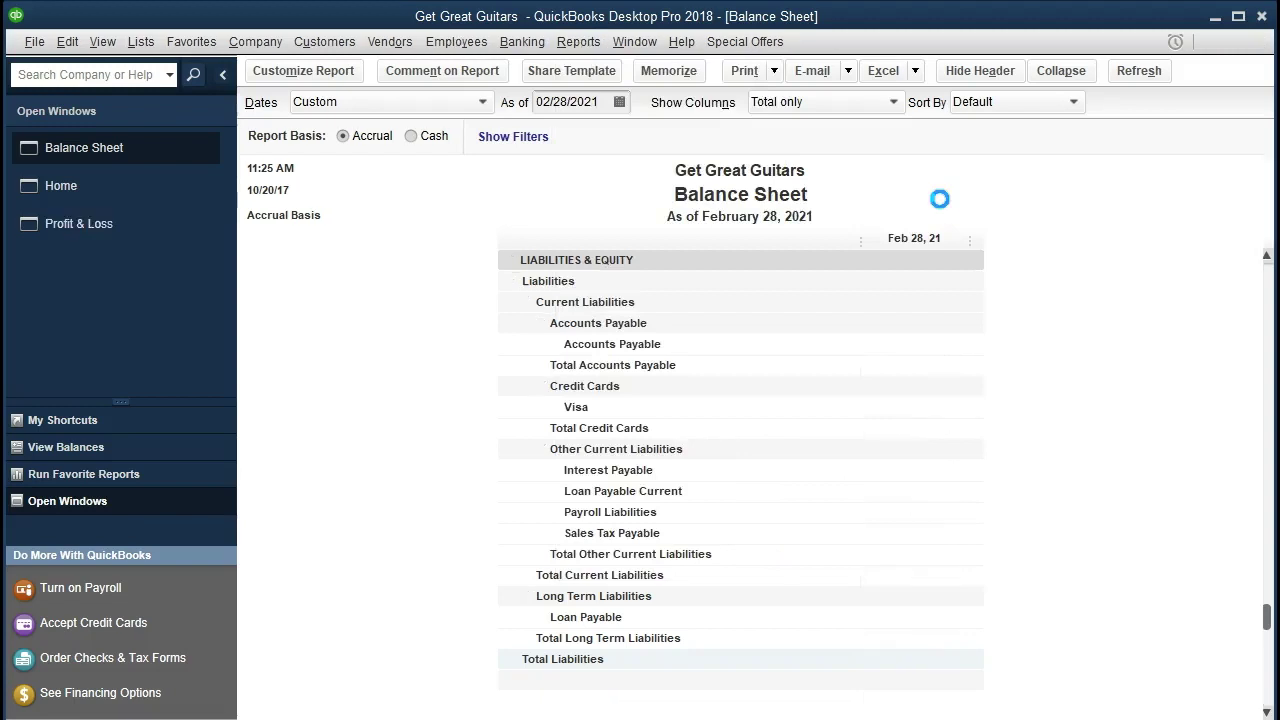
key(Tab)
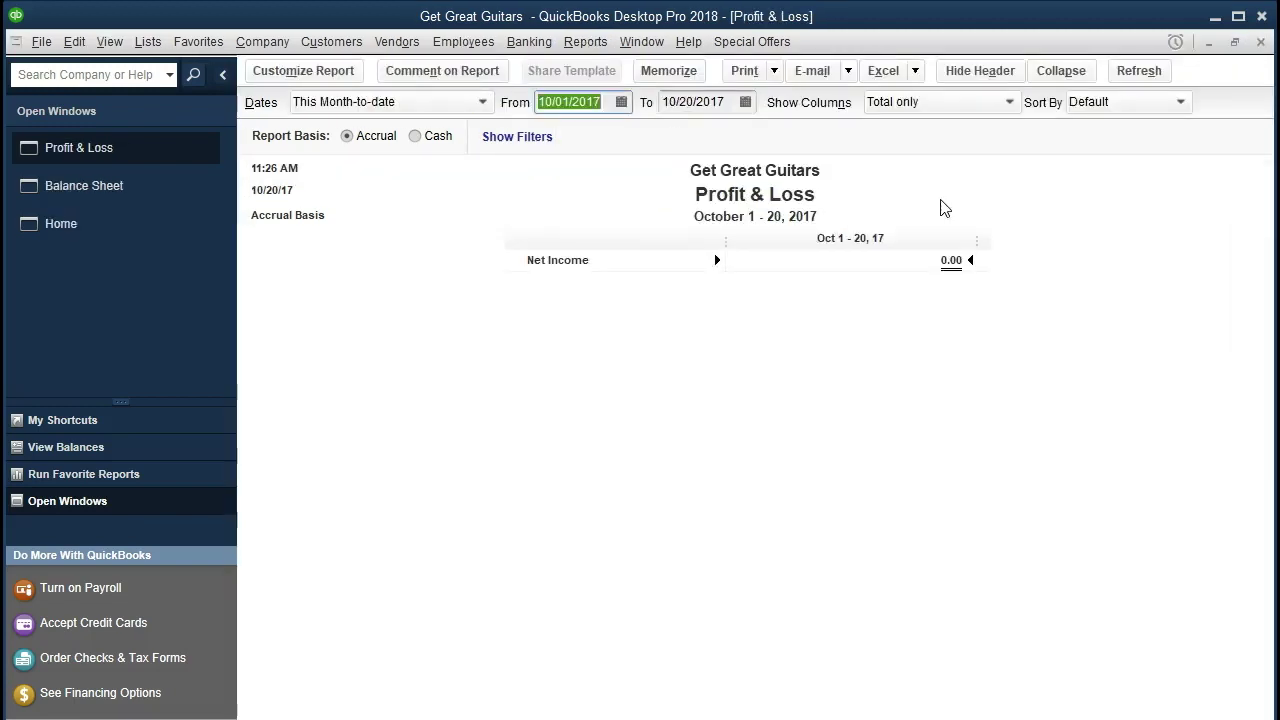
text(01/01/2021)
key(Tab)
text(02/28/202)
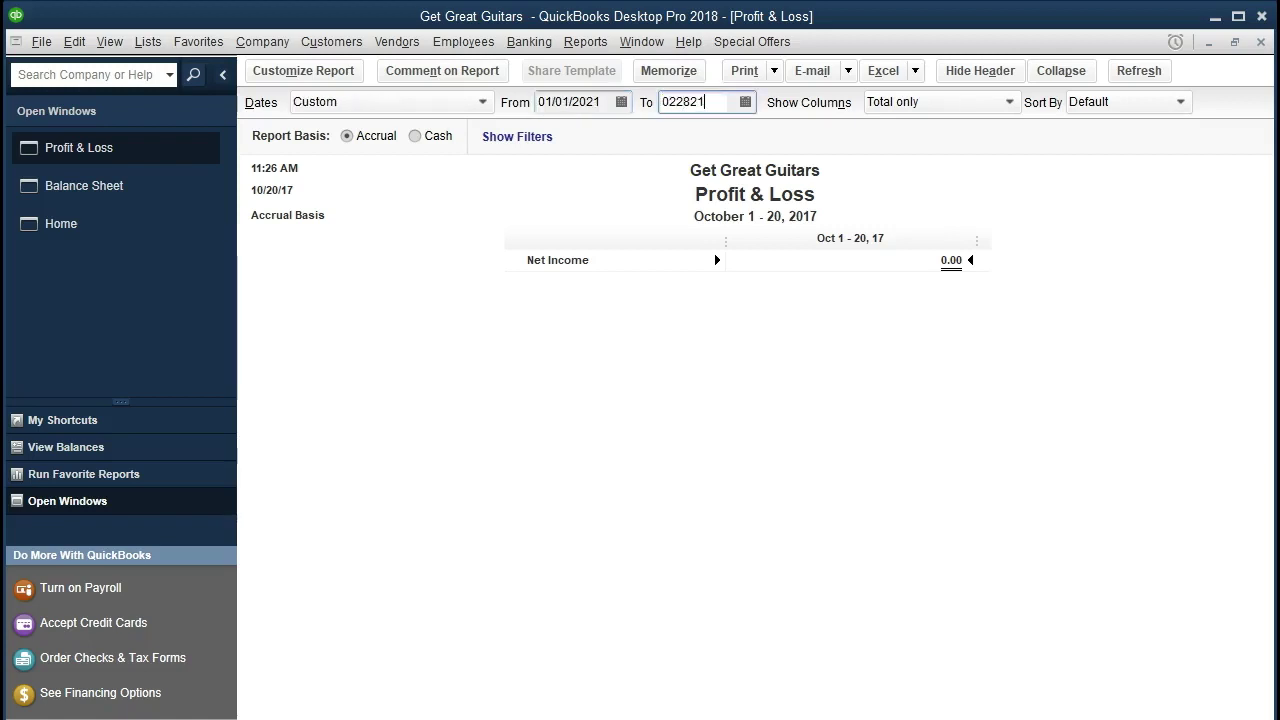
text(1)
key(Tab)
Trace the Interest Expense amount on the Profit & Loss through its transaction detail to the source register entry.
scroll(998, 519, down, 1)
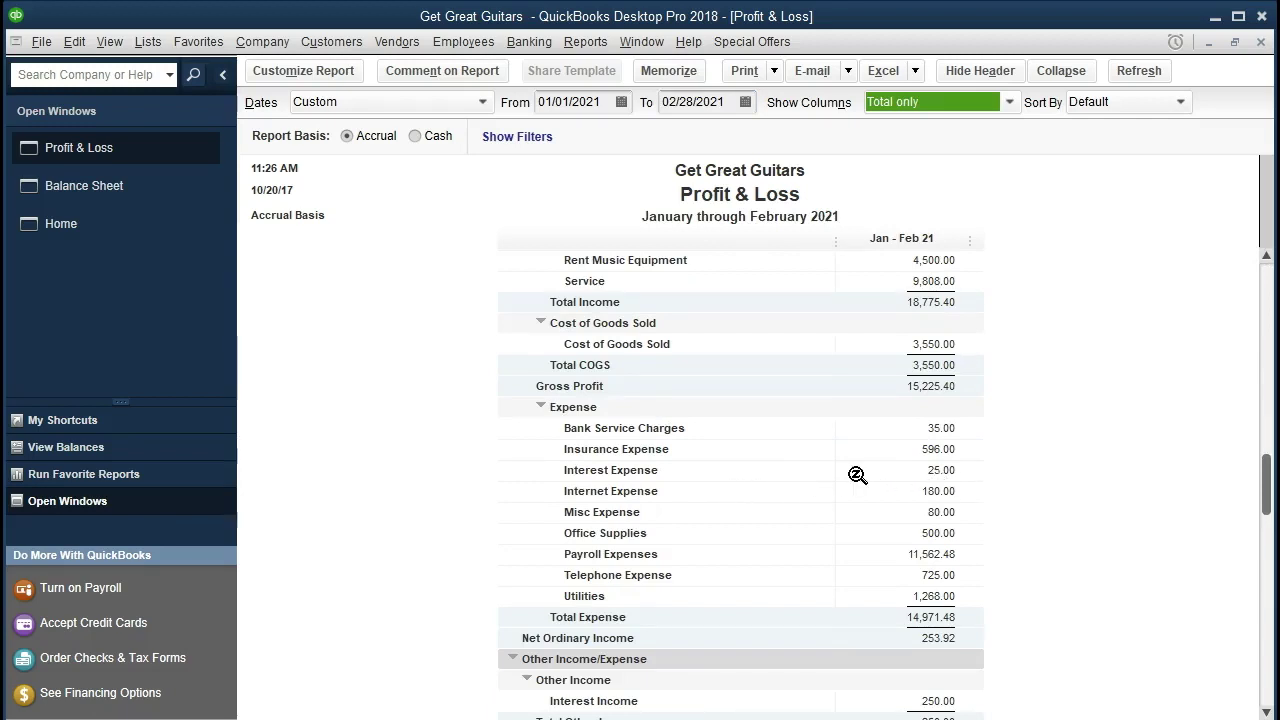
double_click(890, 472)
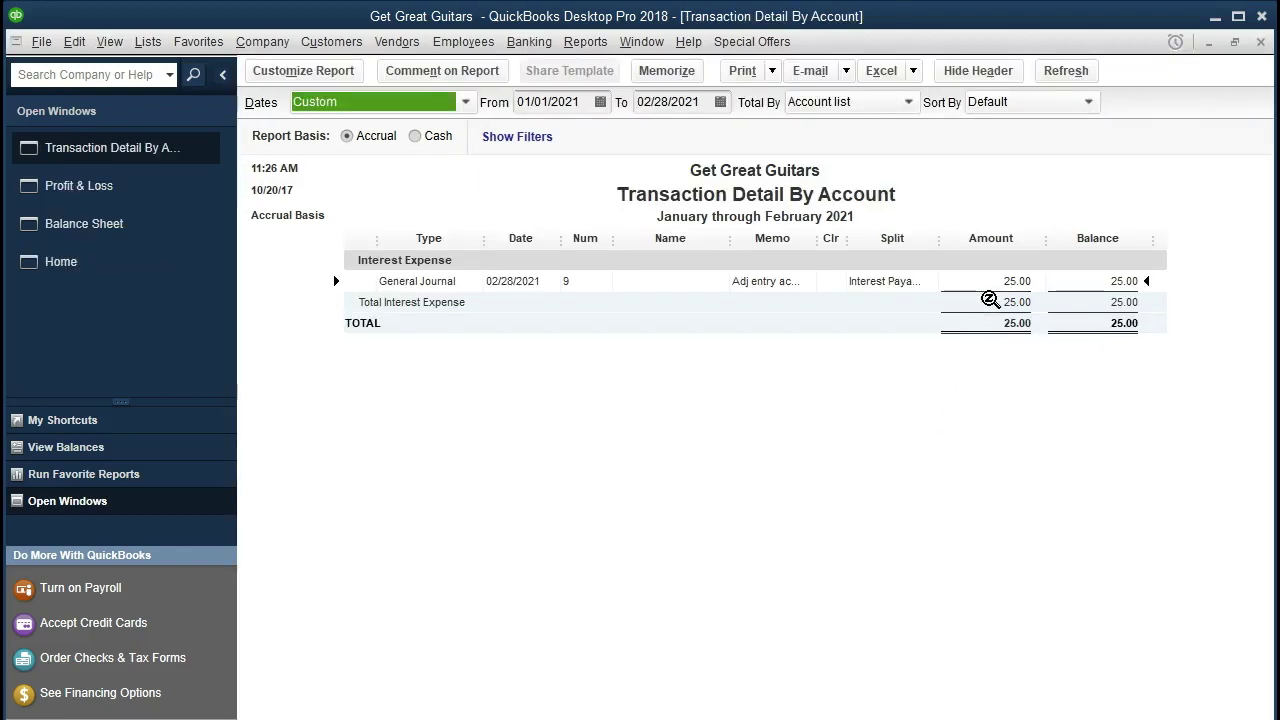
double_click(988, 280)
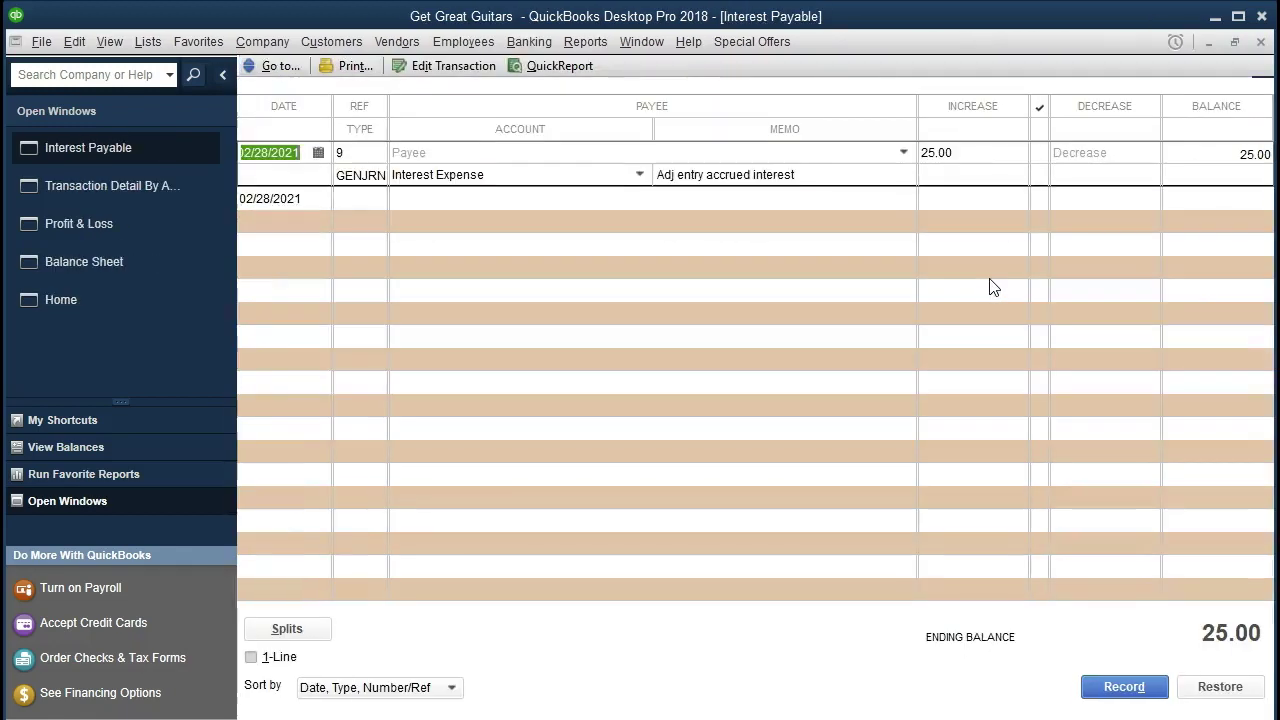
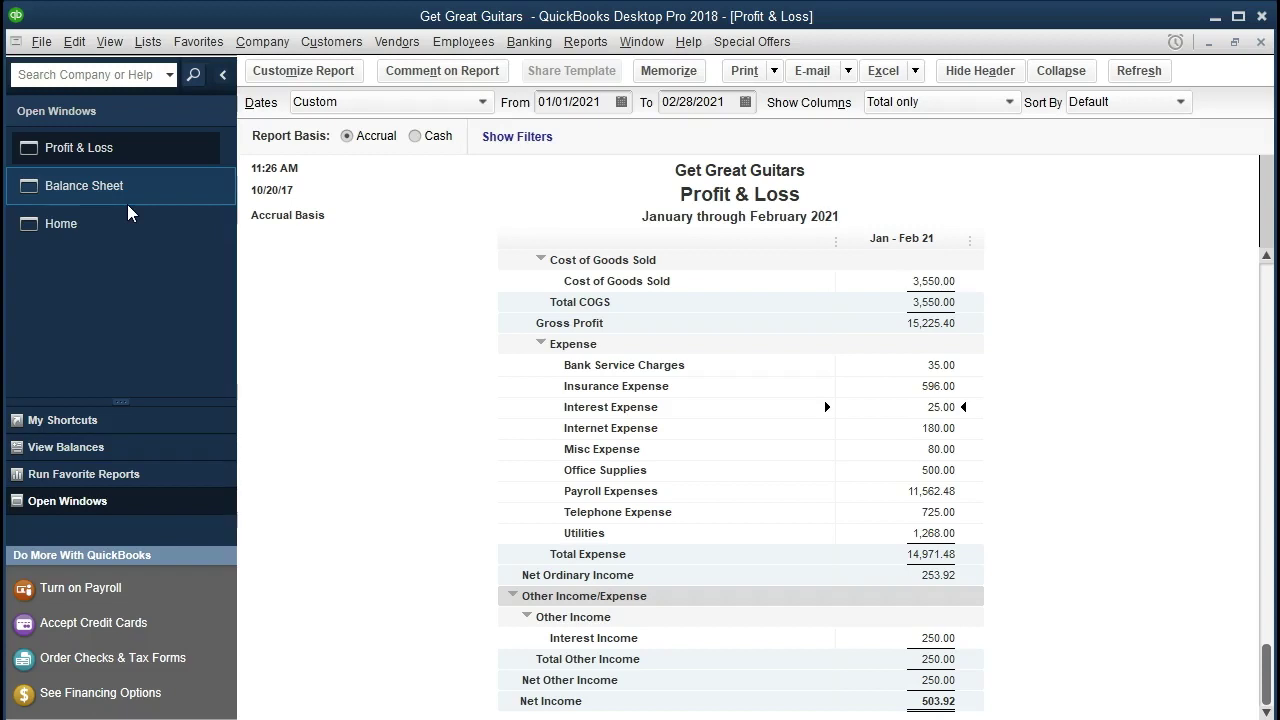
Bring back the Balance Sheet, review the interest and principal columns of the Excel short-term loan schedule, and return to QuickBooks.
click(128, 207)
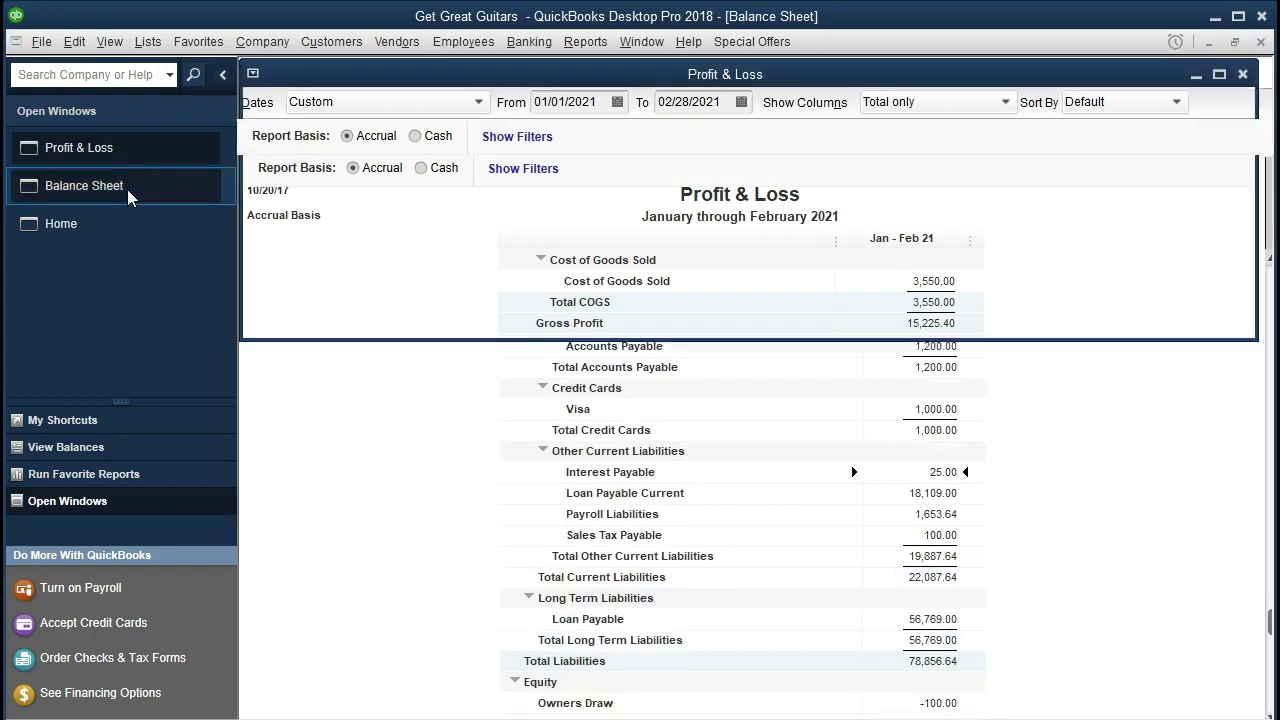
key(alt+Tab)
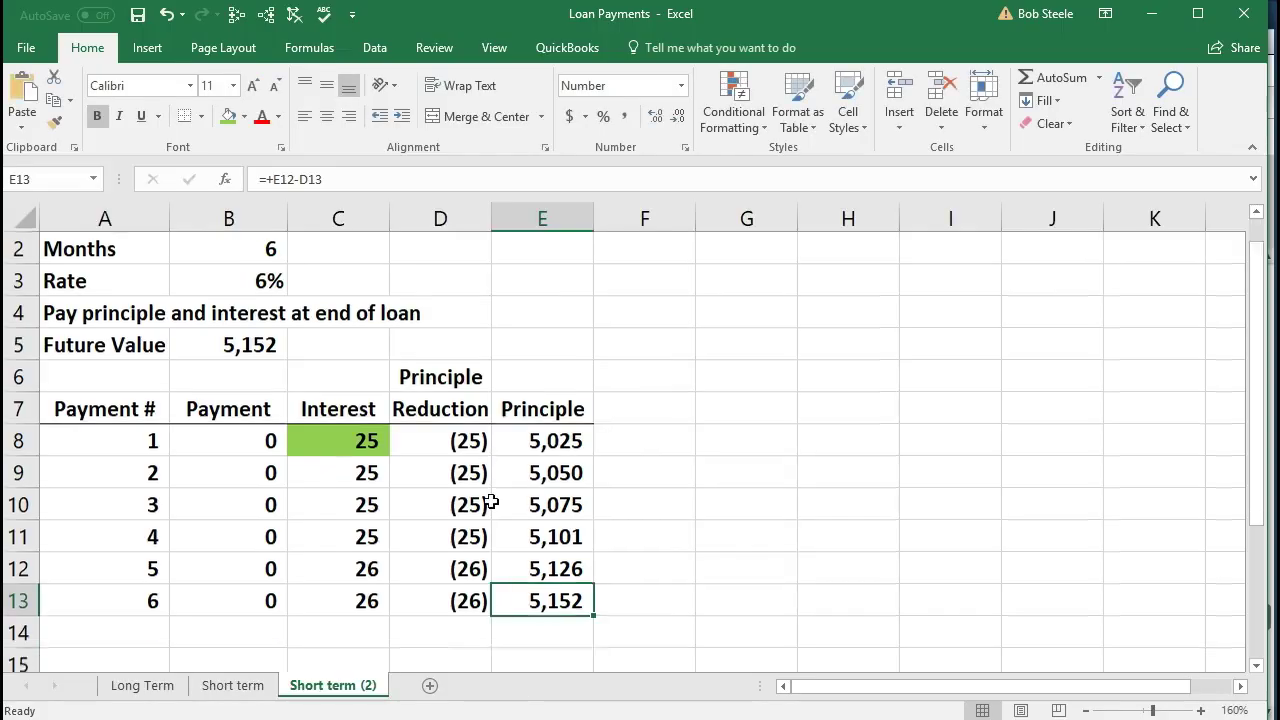
scroll(491, 502, down, 1)
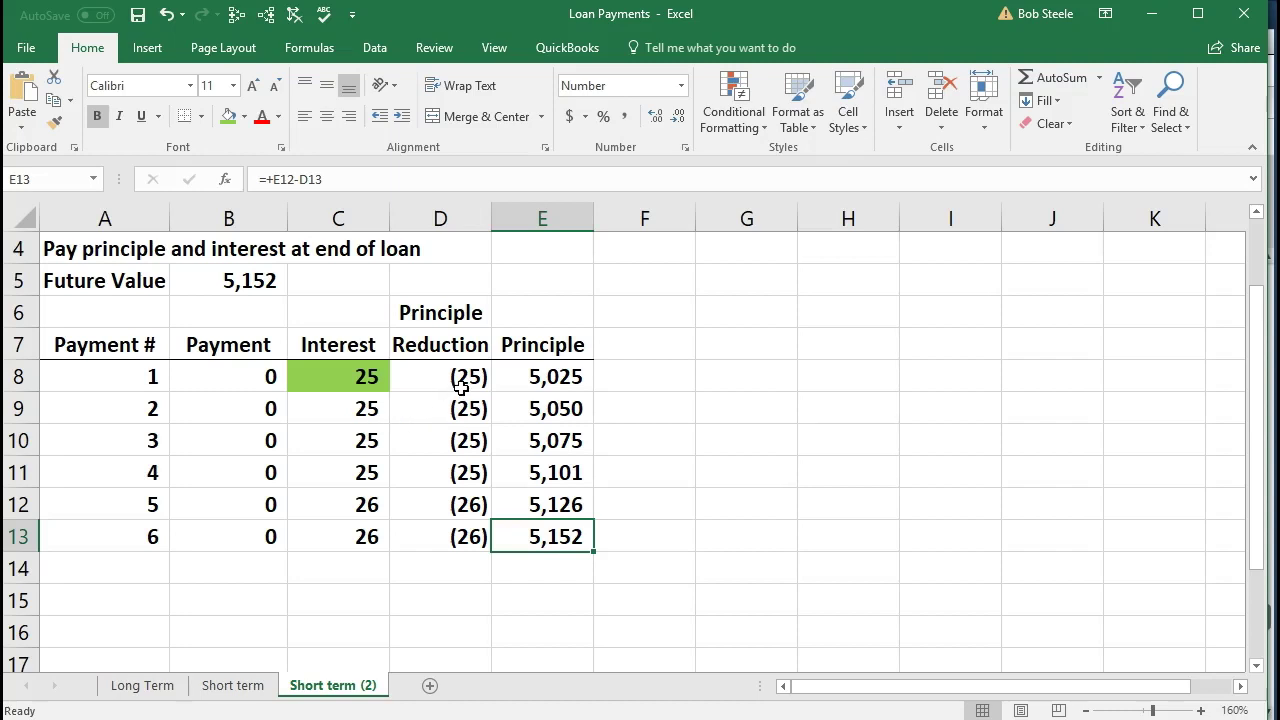
click(621, 530)
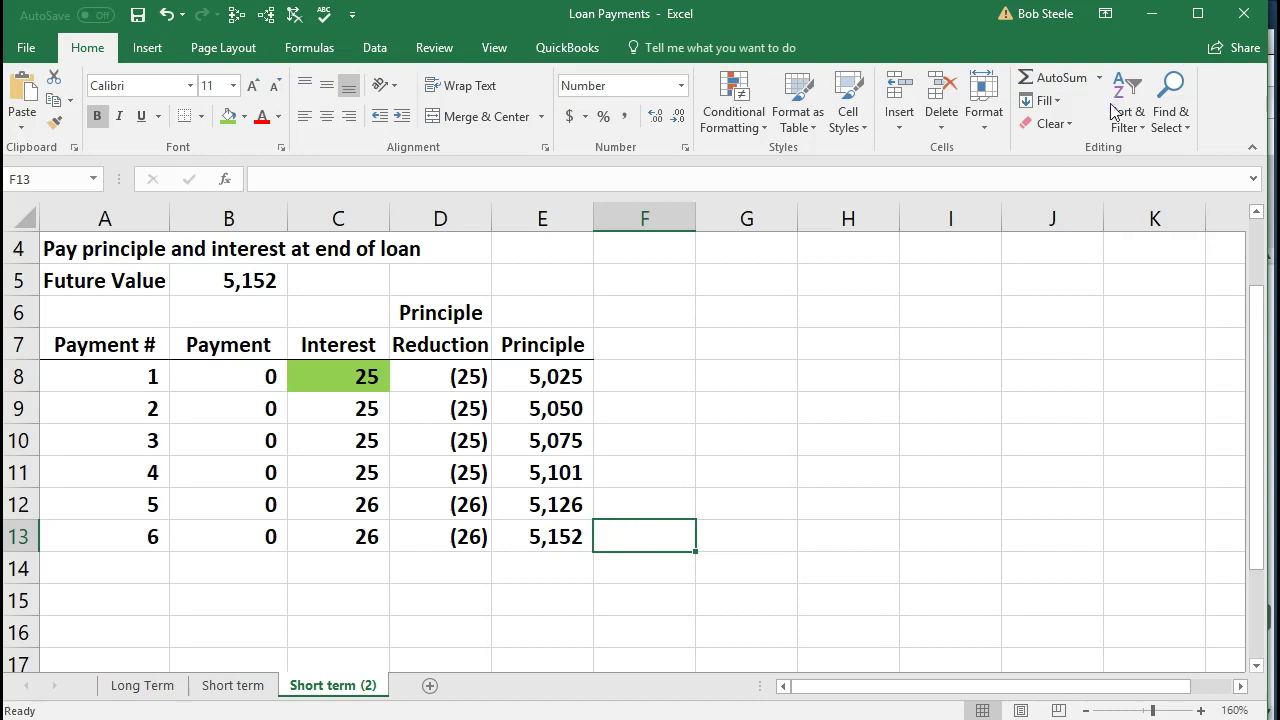
click(1150, 24)
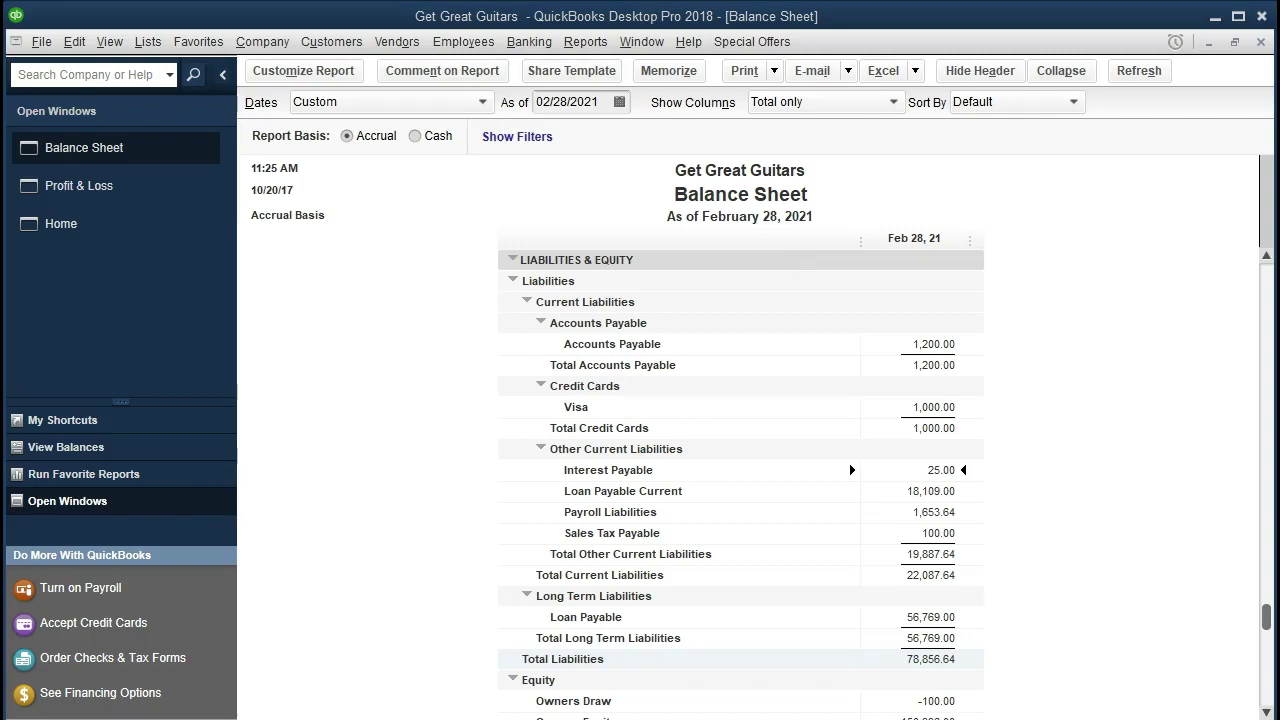
key(alt+Tab)
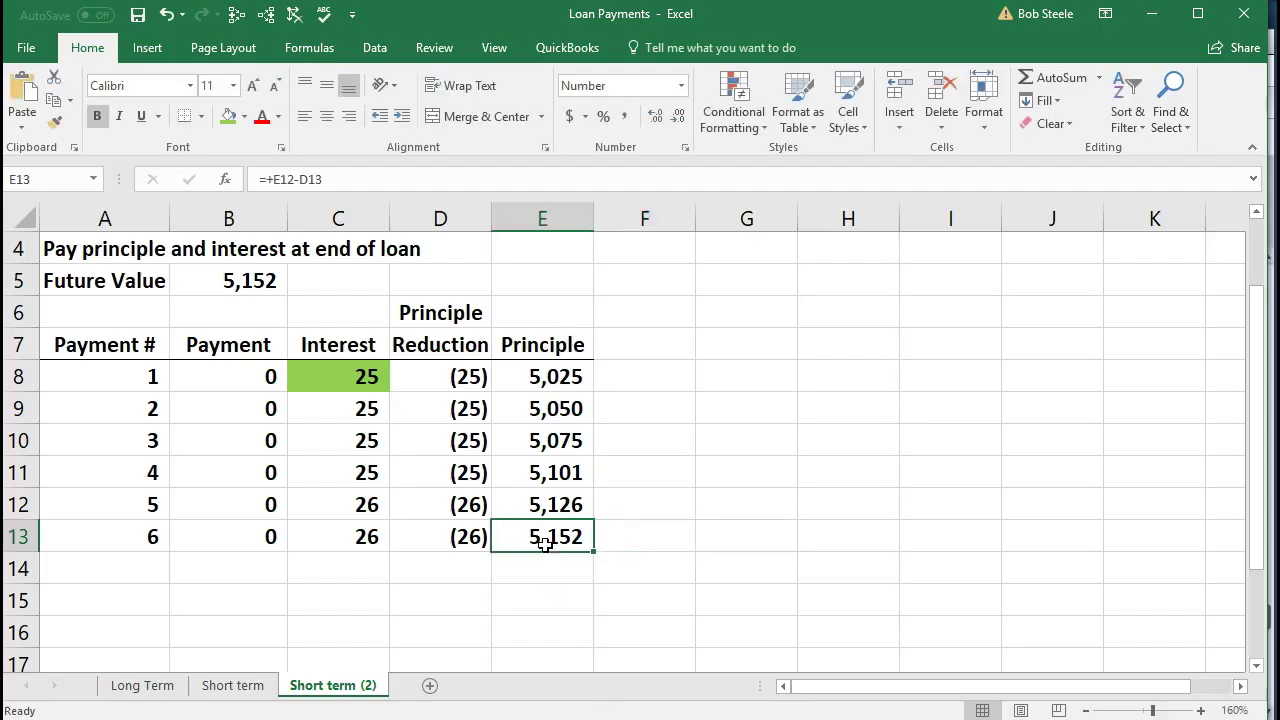
click(1150, 22)
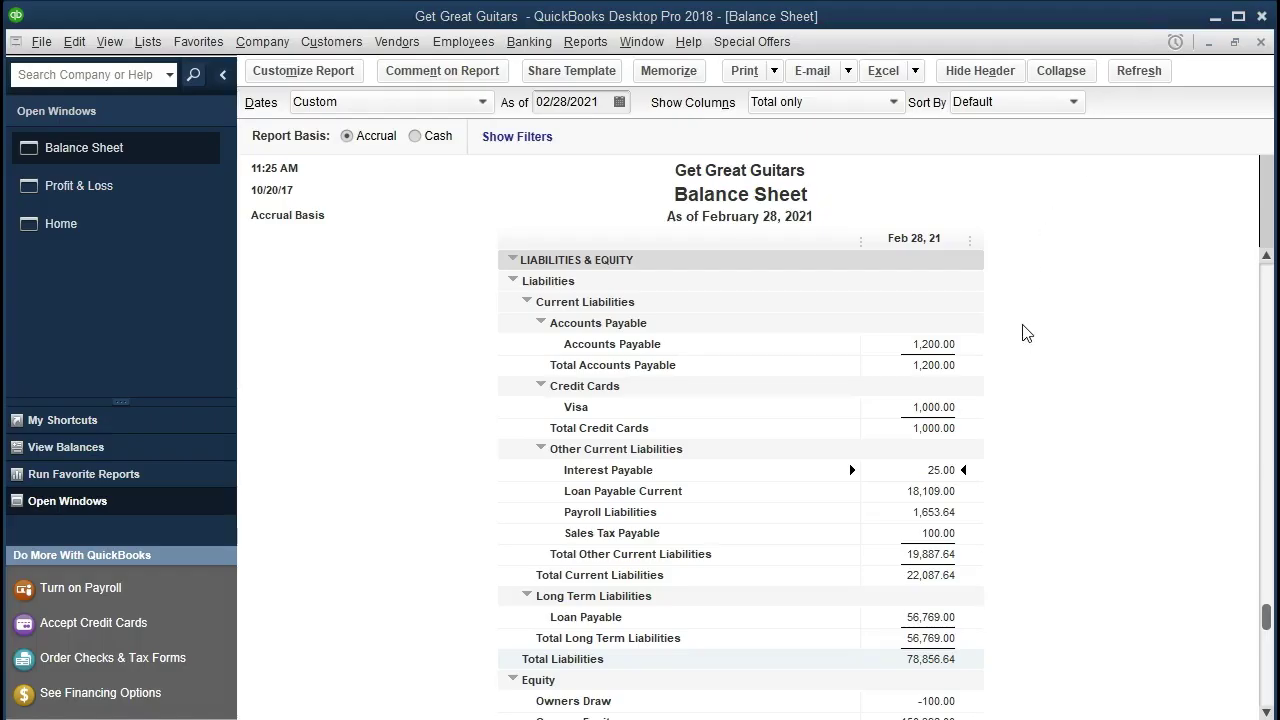